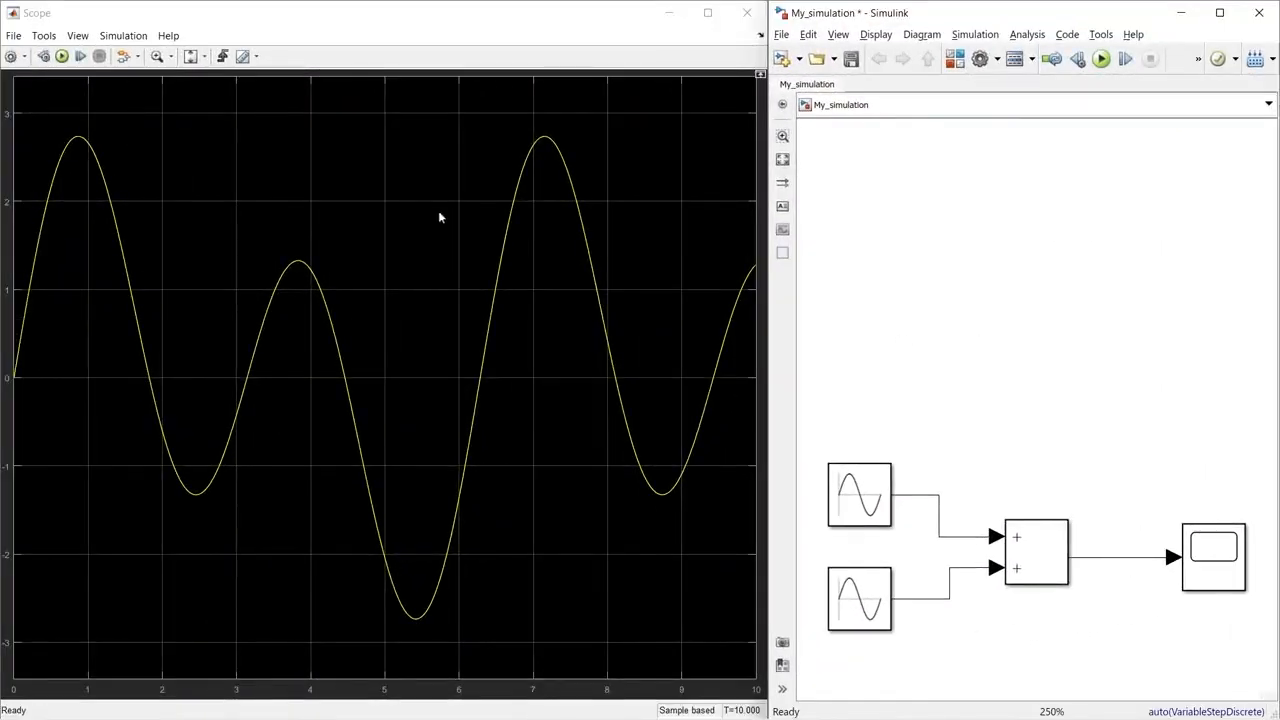
pyautogui.click(380, 188)
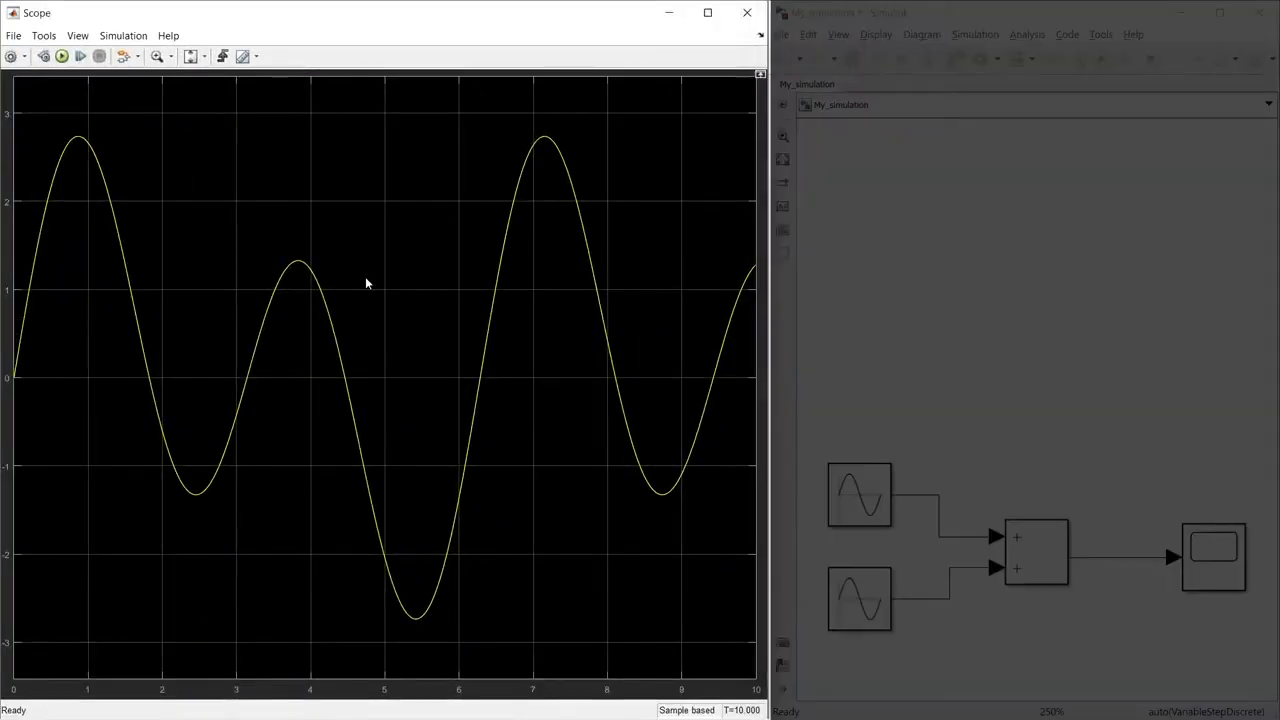
pyautogui.click(1031, 266)
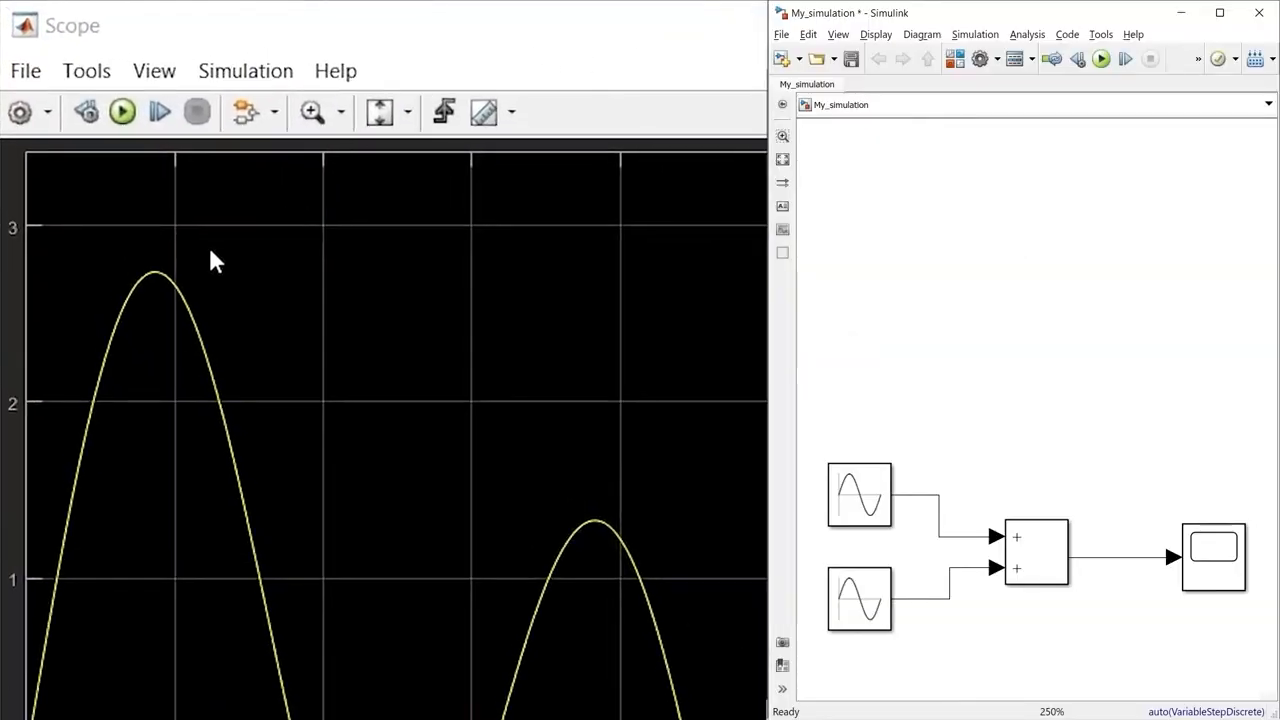
# Step: Enable "Open at simulation start" in the Scope's configuration properties, apply it and close the dialog
pyautogui.click(20, 113)
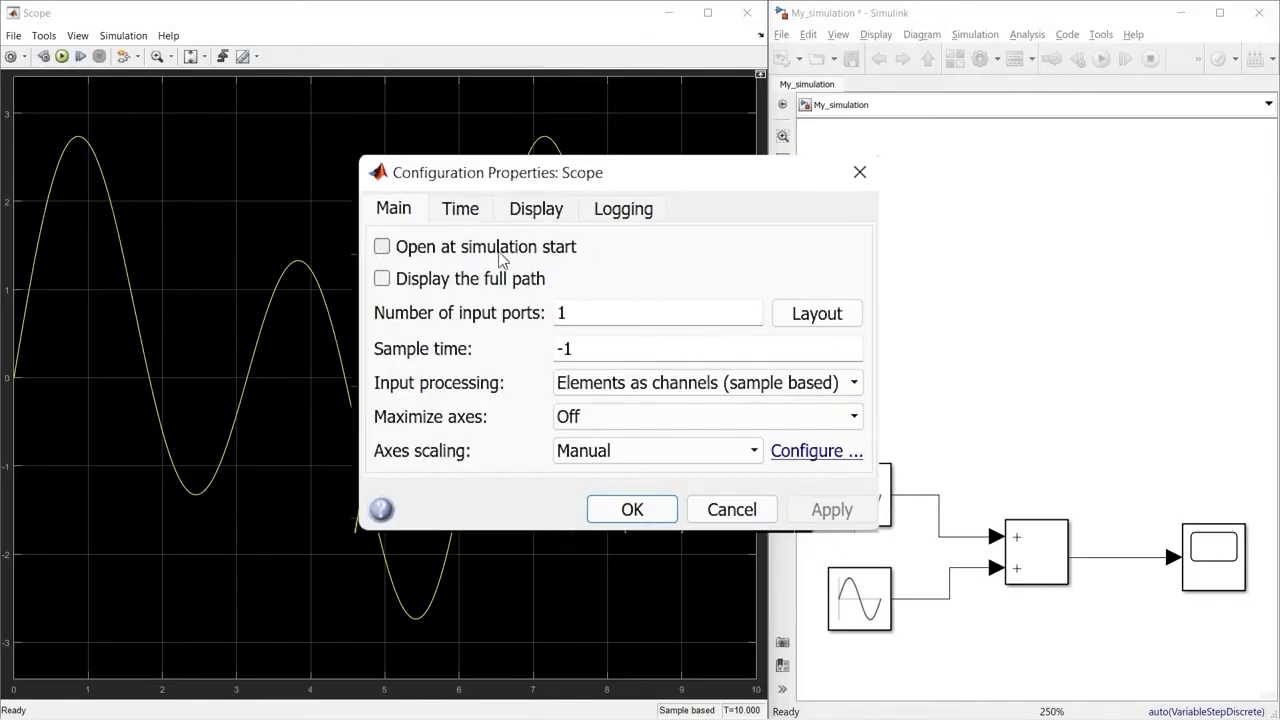
pyautogui.click(382, 247)
pyautogui.click(825, 509)
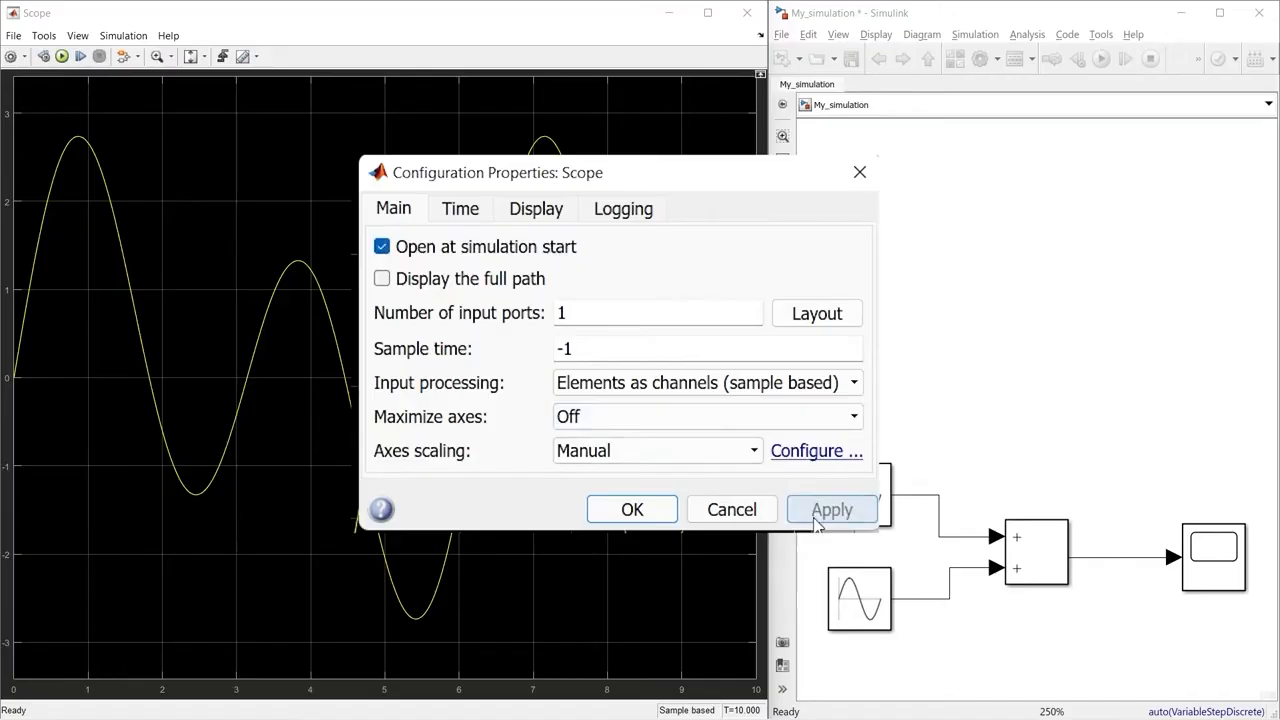
pyautogui.click(707, 511)
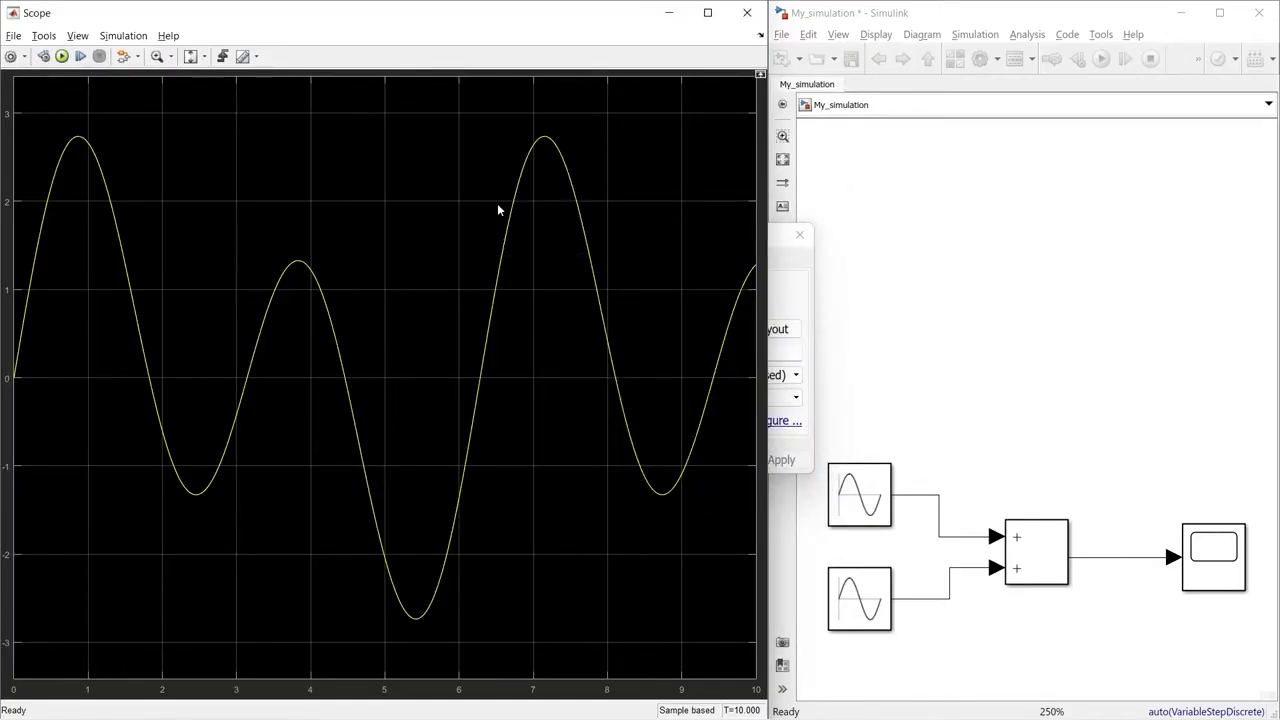
pyautogui.click(790, 286)
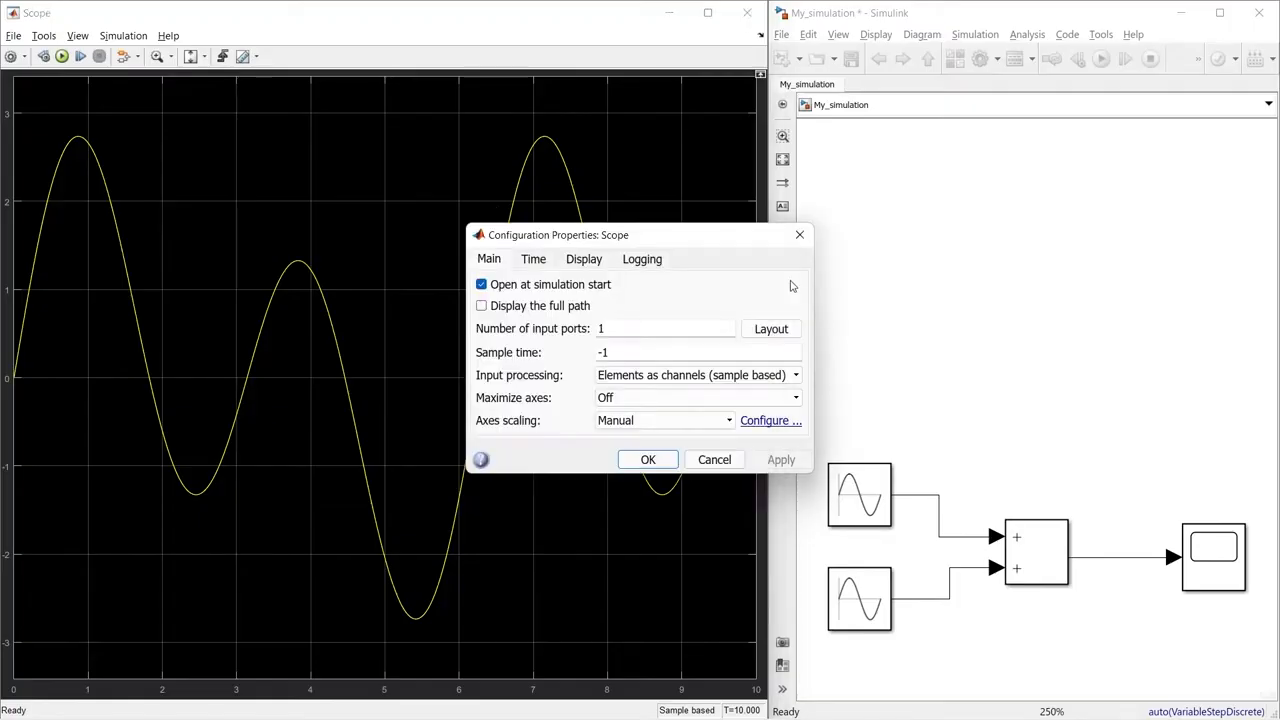
pyautogui.click(799, 236)
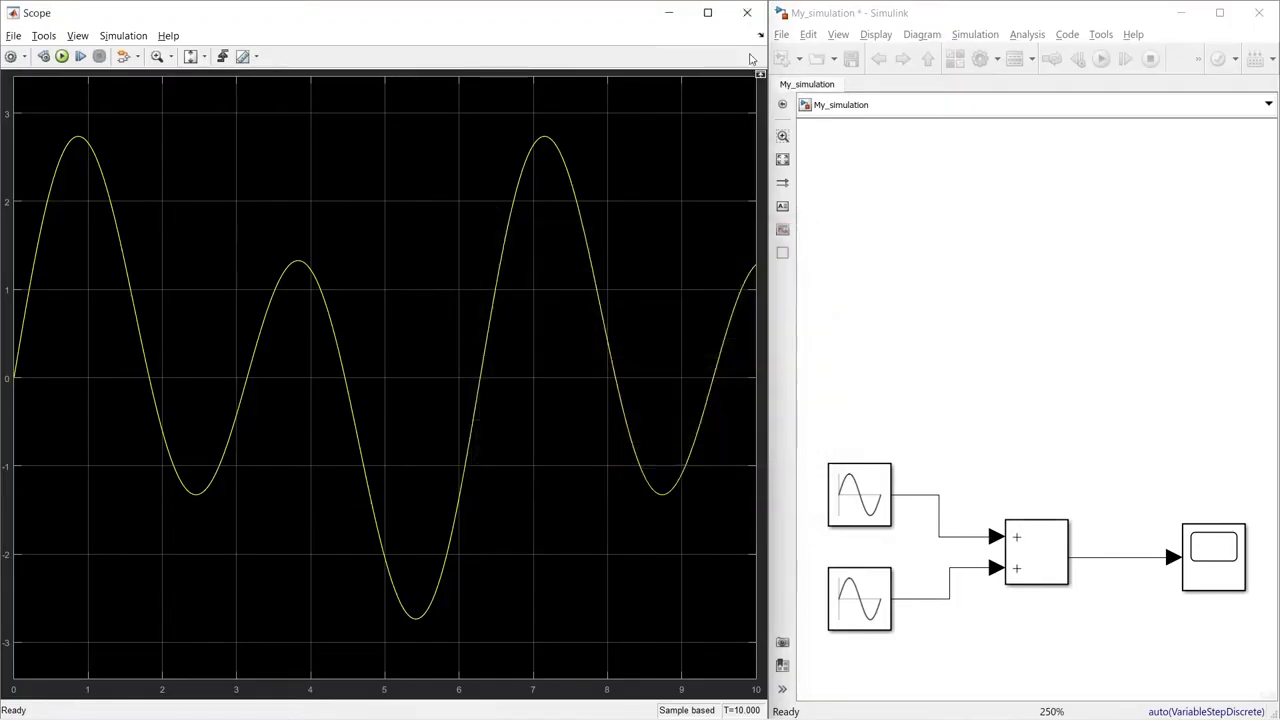
# Step: Close the Scope window and run the simulation to check whether the Scope opens by itself
pyautogui.click(745, 18)
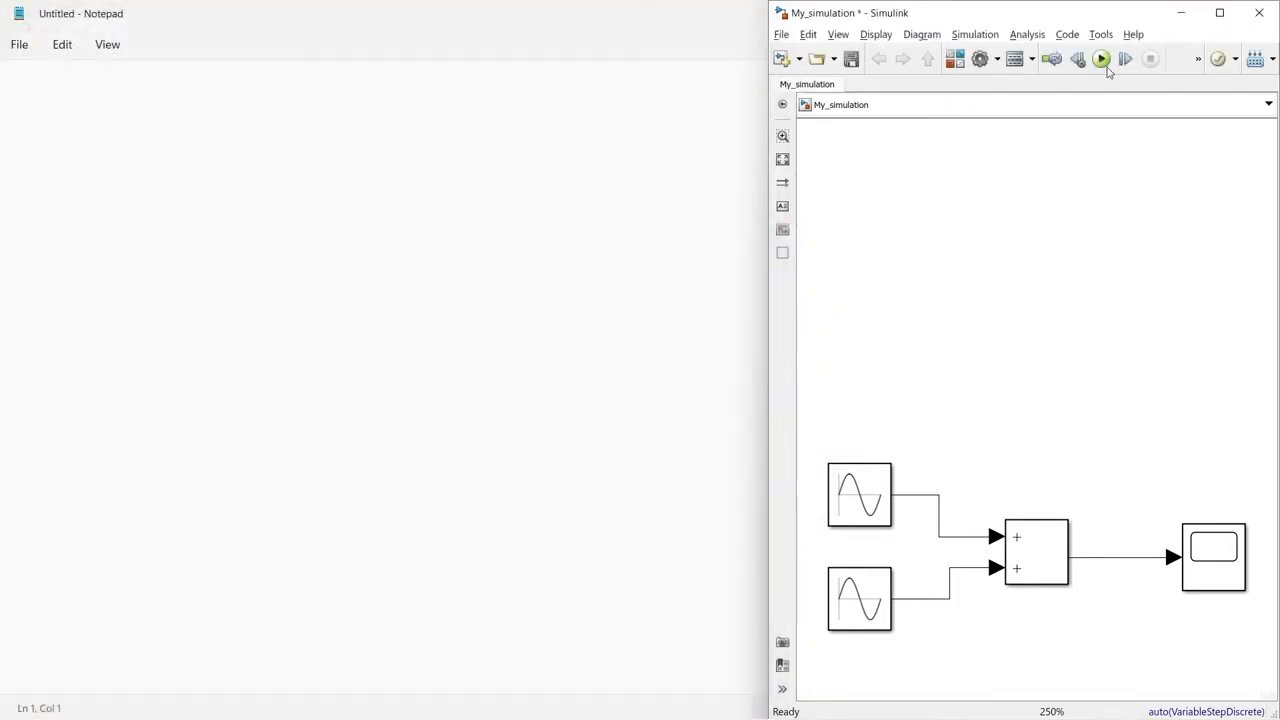
pyautogui.click(1106, 60)
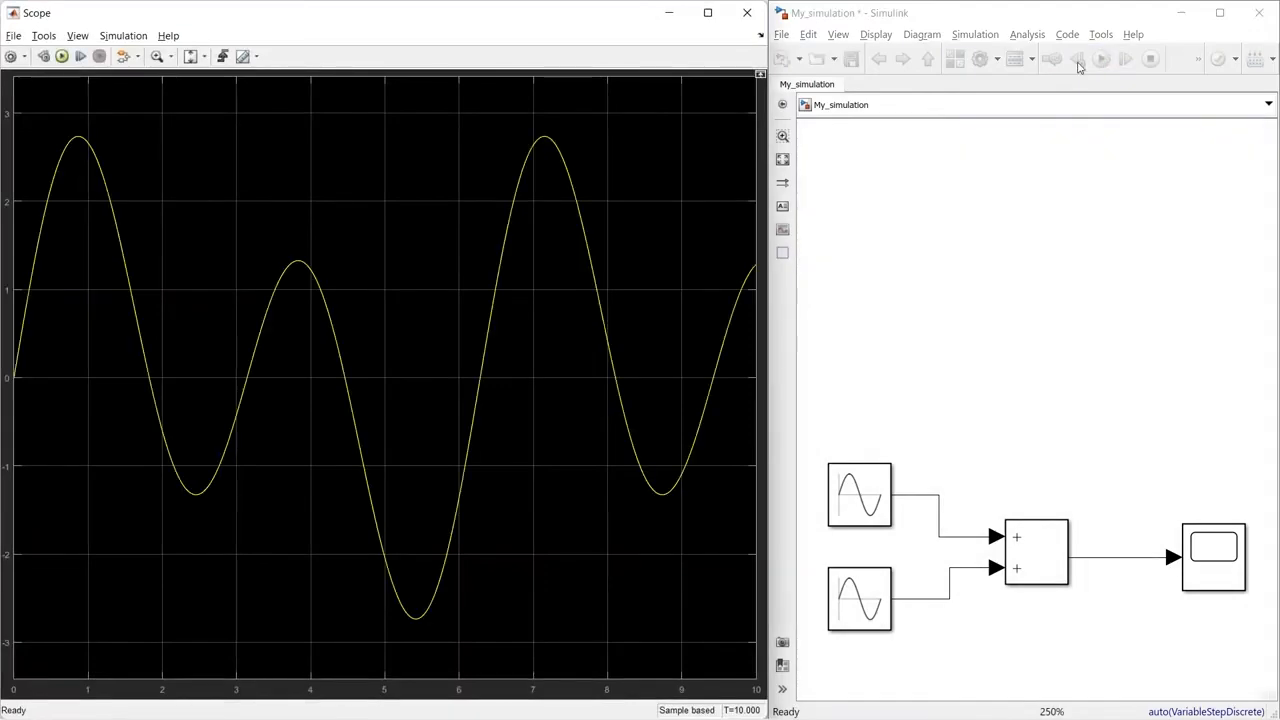
# Step: Disable "Open at simulation start" in the Scope's configuration properties and apply the change
pyautogui.click(8, 56)
pyautogui.click(491, 286)
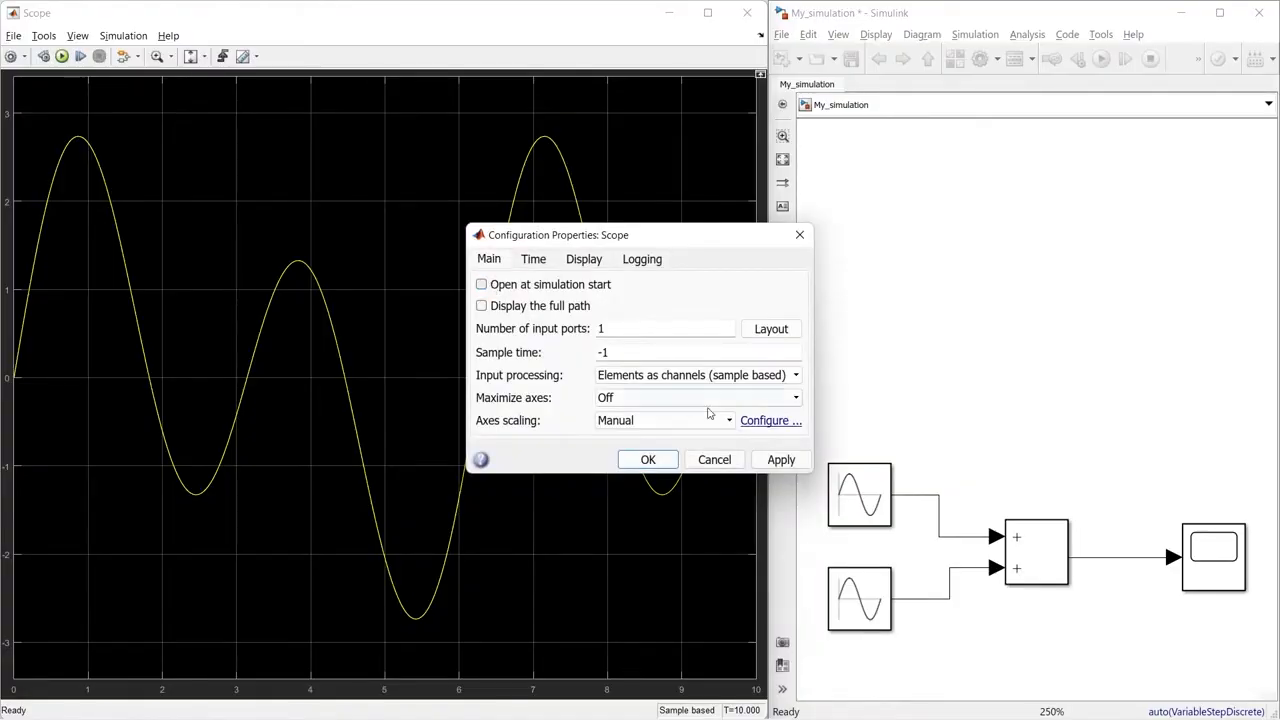
pyautogui.click(780, 459)
pyautogui.click(645, 460)
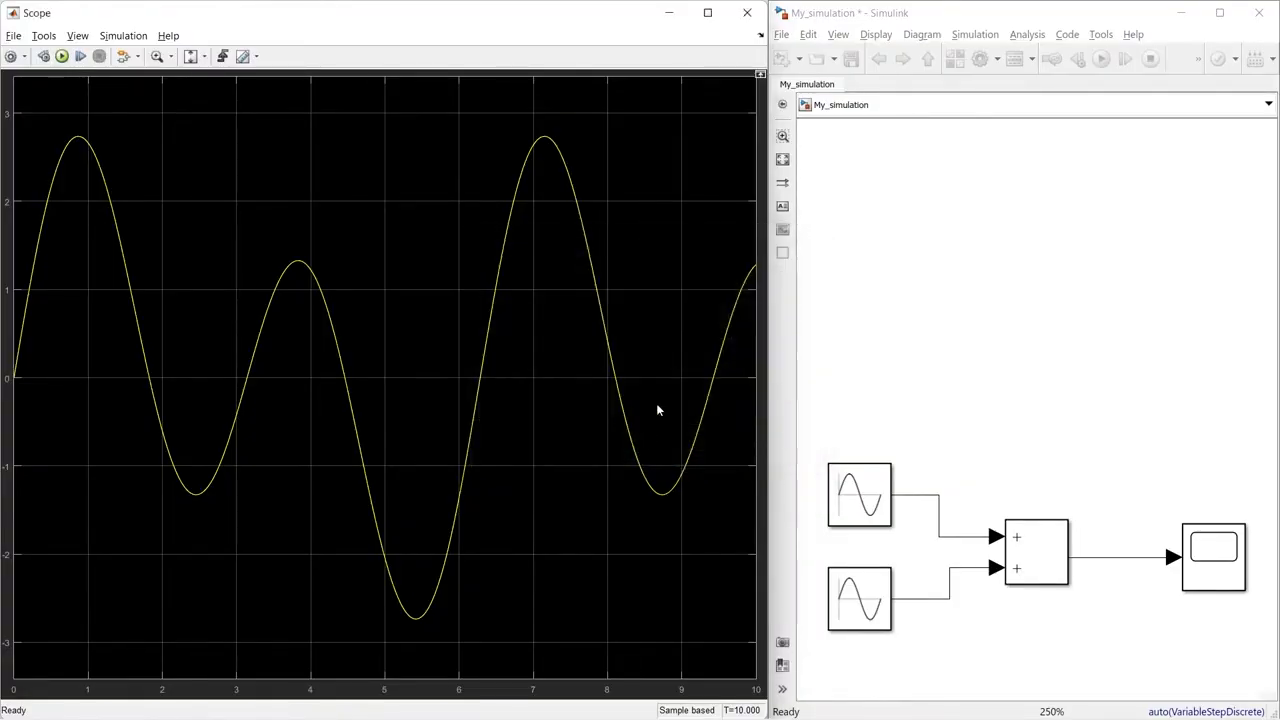
# Step: Close the Scope window, run the simulation again and open the Scope manually from its block
pyautogui.click(747, 13)
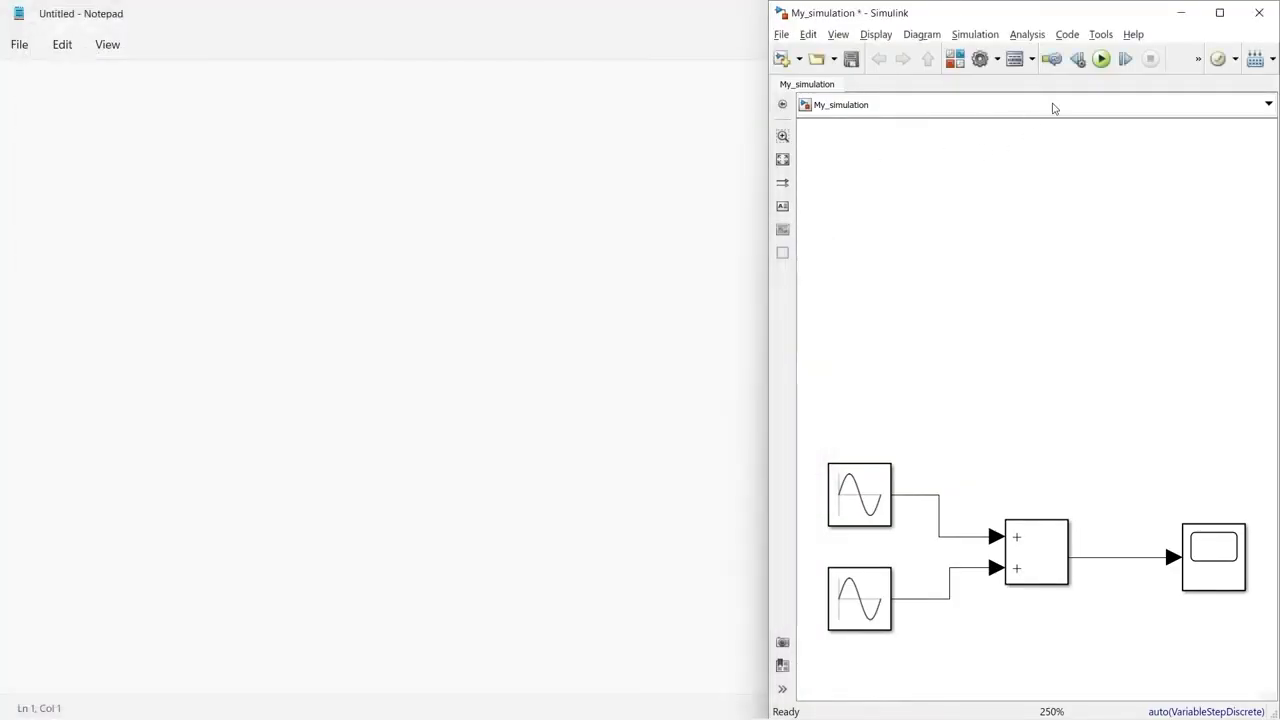
pyautogui.click(1101, 58)
pyautogui.doubleClick(1198, 550)
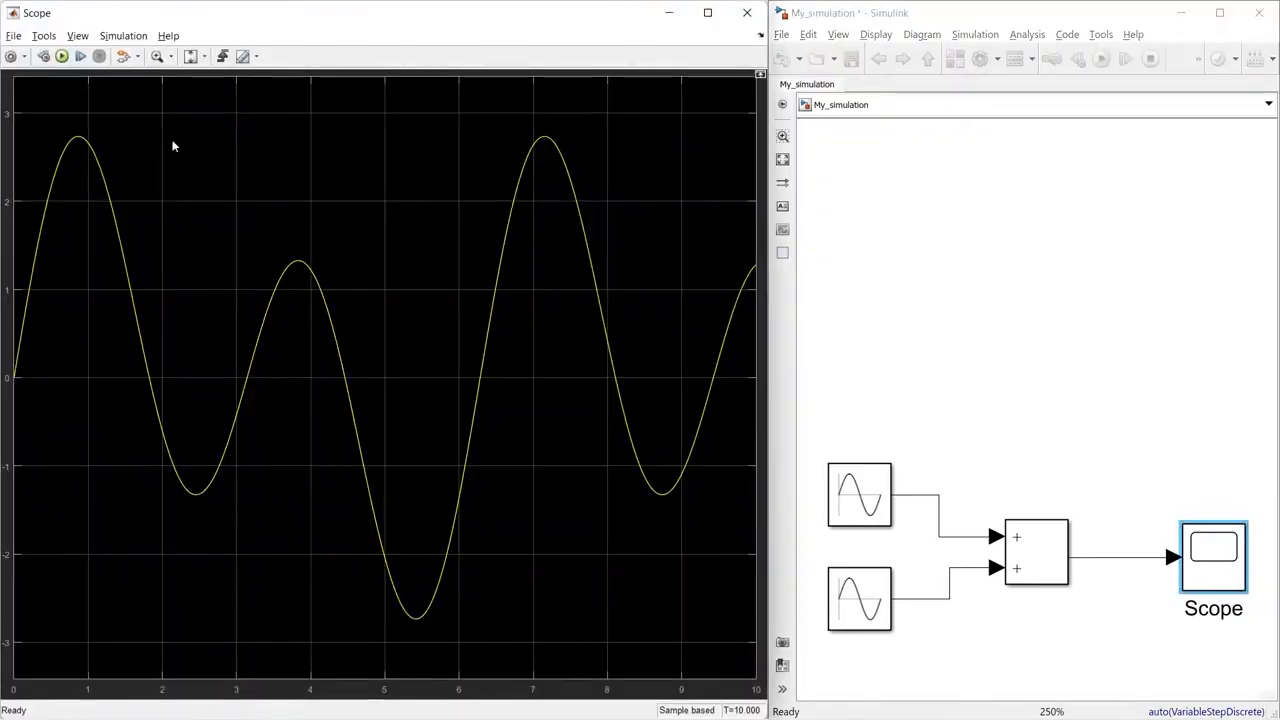
# Step: Set the number of input ports to 3 in the Scope's configuration properties
pyautogui.click(11, 57)
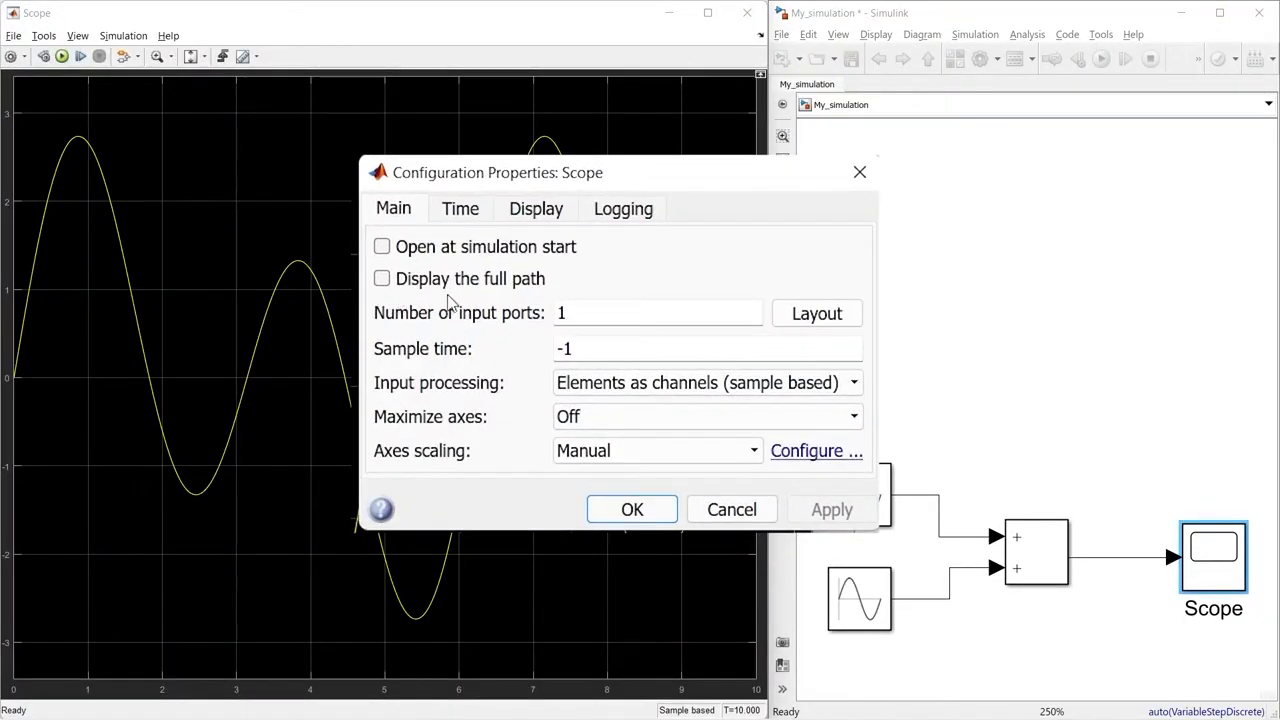
pyautogui.click(410, 282)
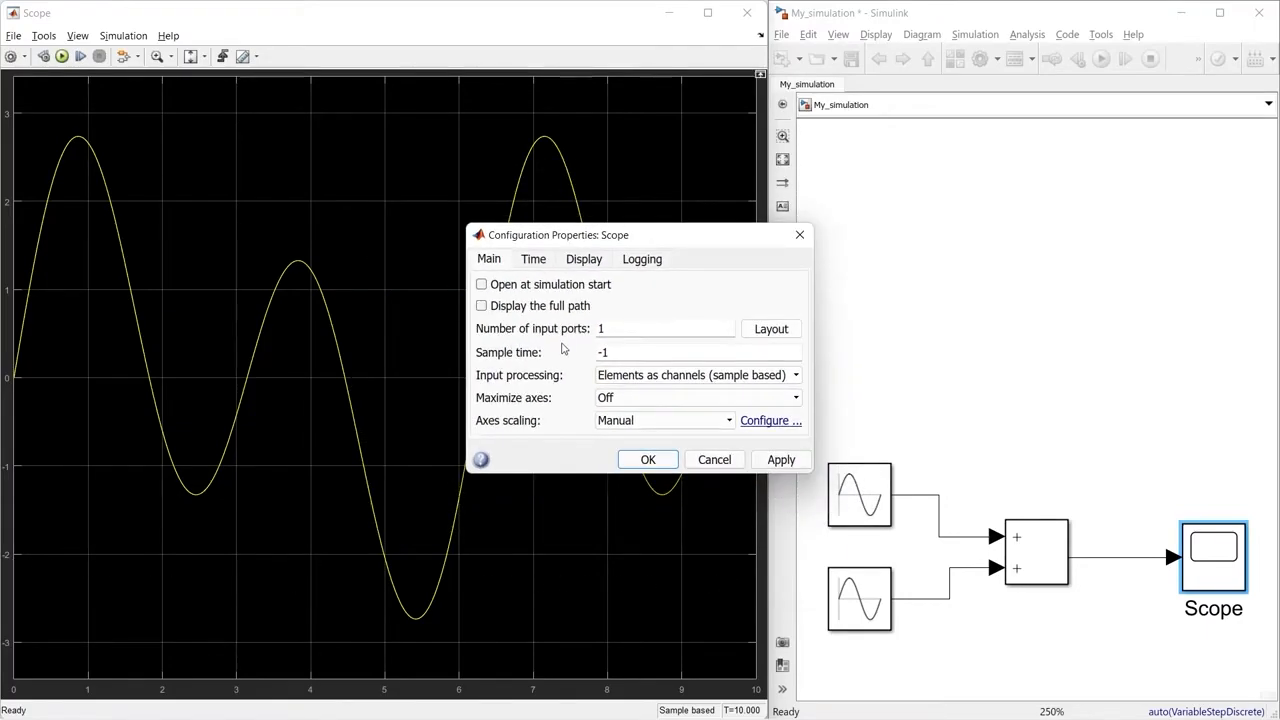
pyautogui.click(1145, 560)
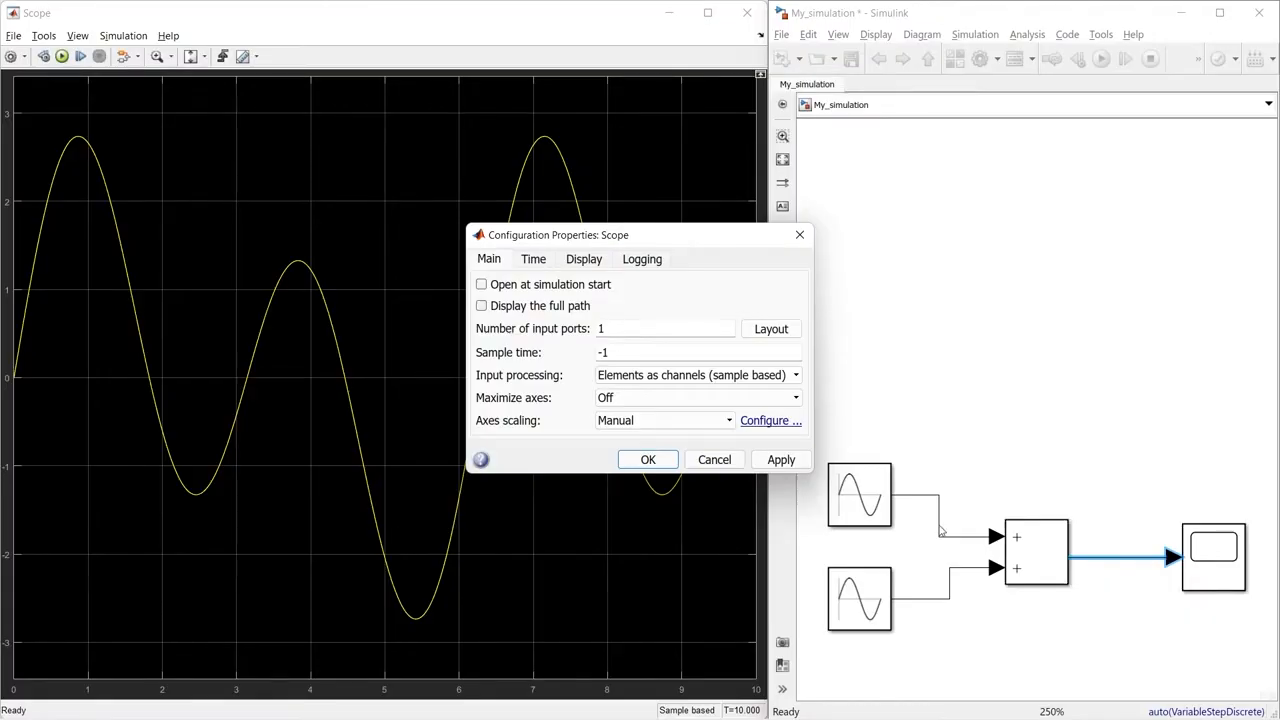
pyautogui.doubleClick(625, 328)
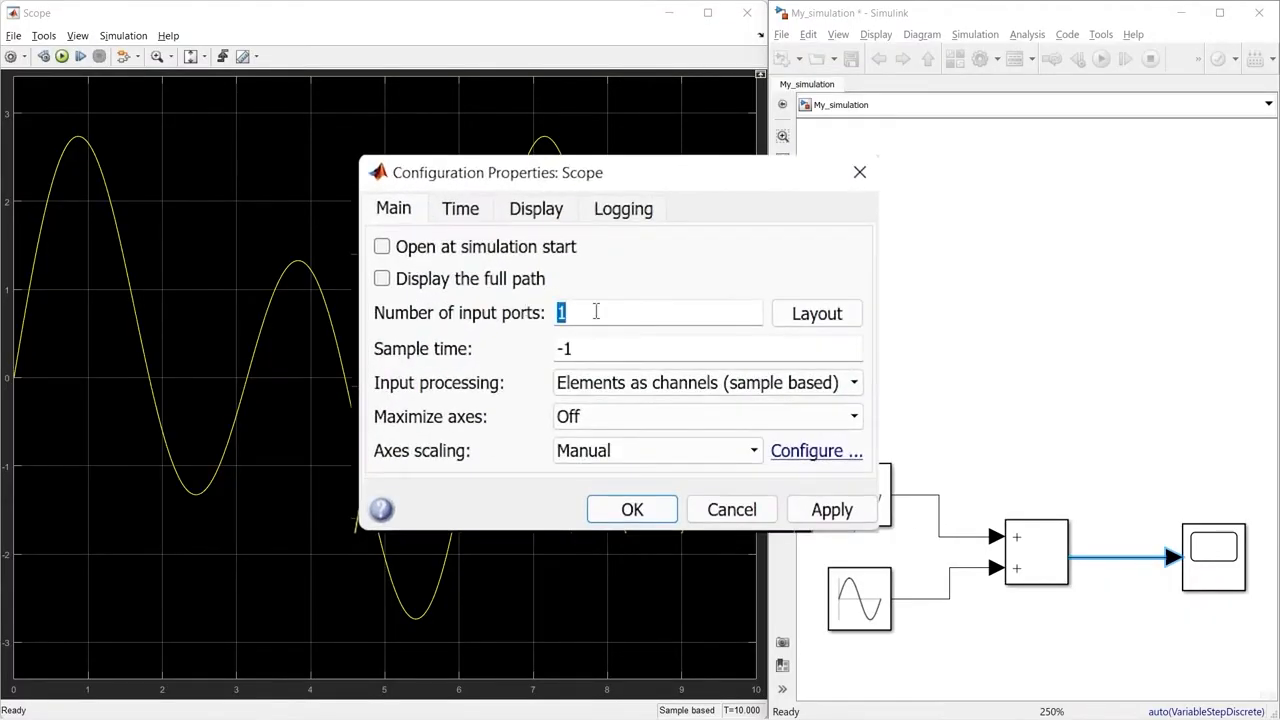
pyautogui.write('3')
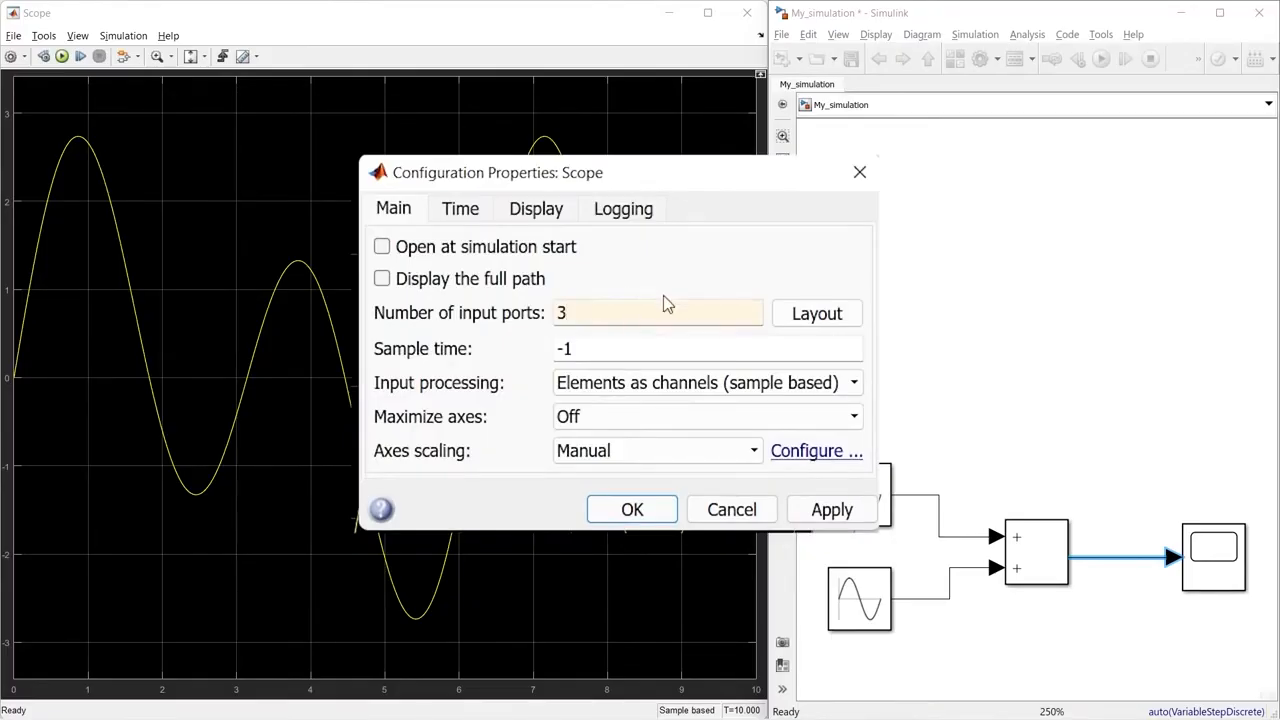
pyautogui.click(652, 515)
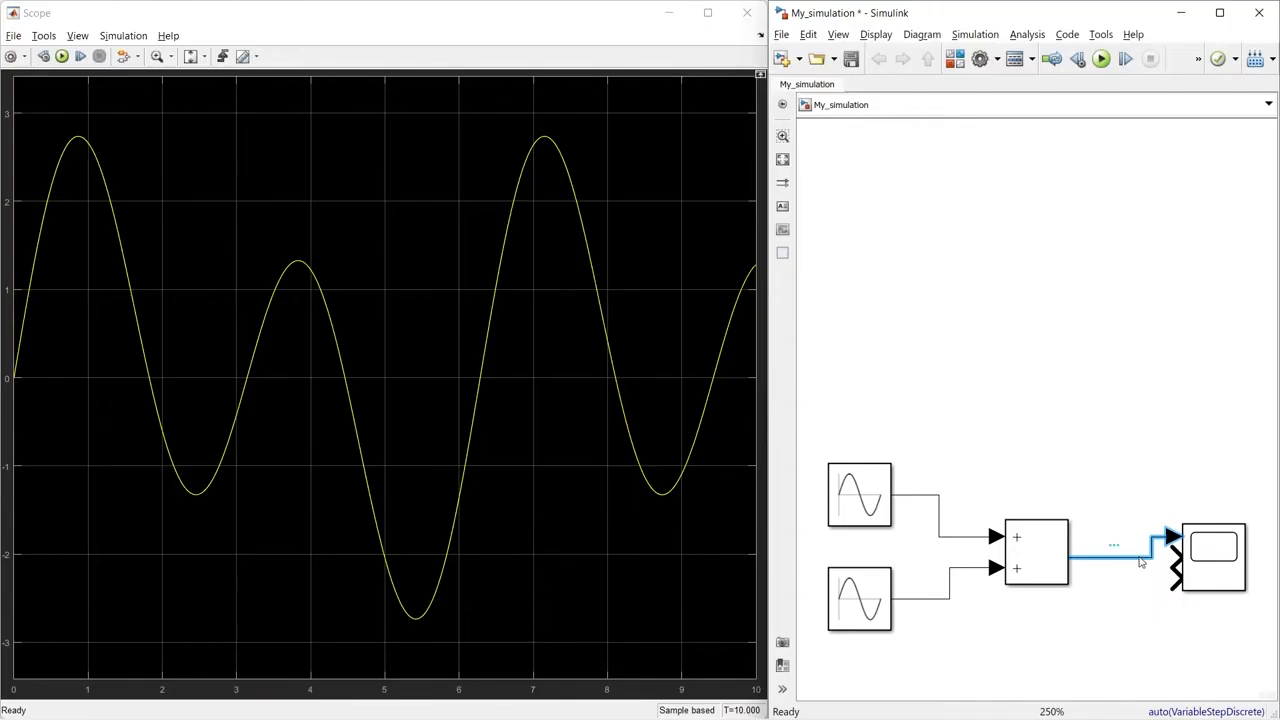
# Step: Delete the signal line between the Add block and the Scope, and enlarge the Scope block upward to space out its ports
pyautogui.press('Delete')
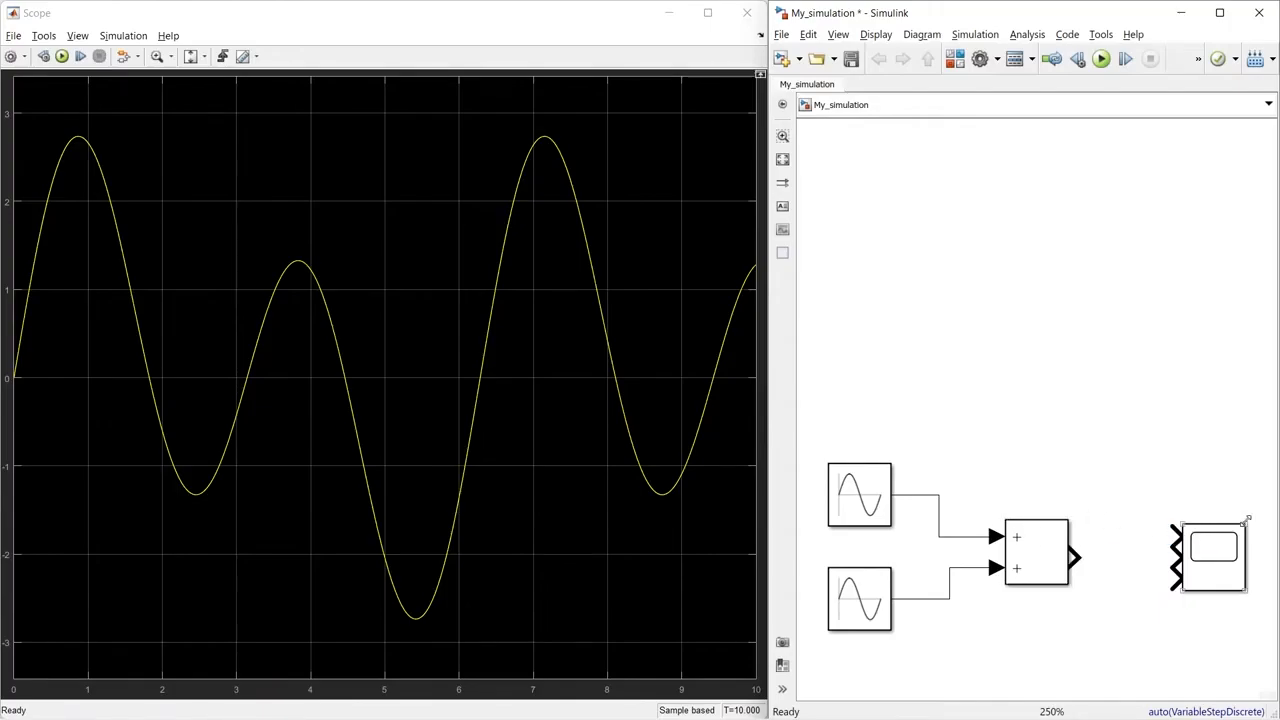
pyautogui.moveTo(1245, 522); pyautogui.dragTo(1257, 461)
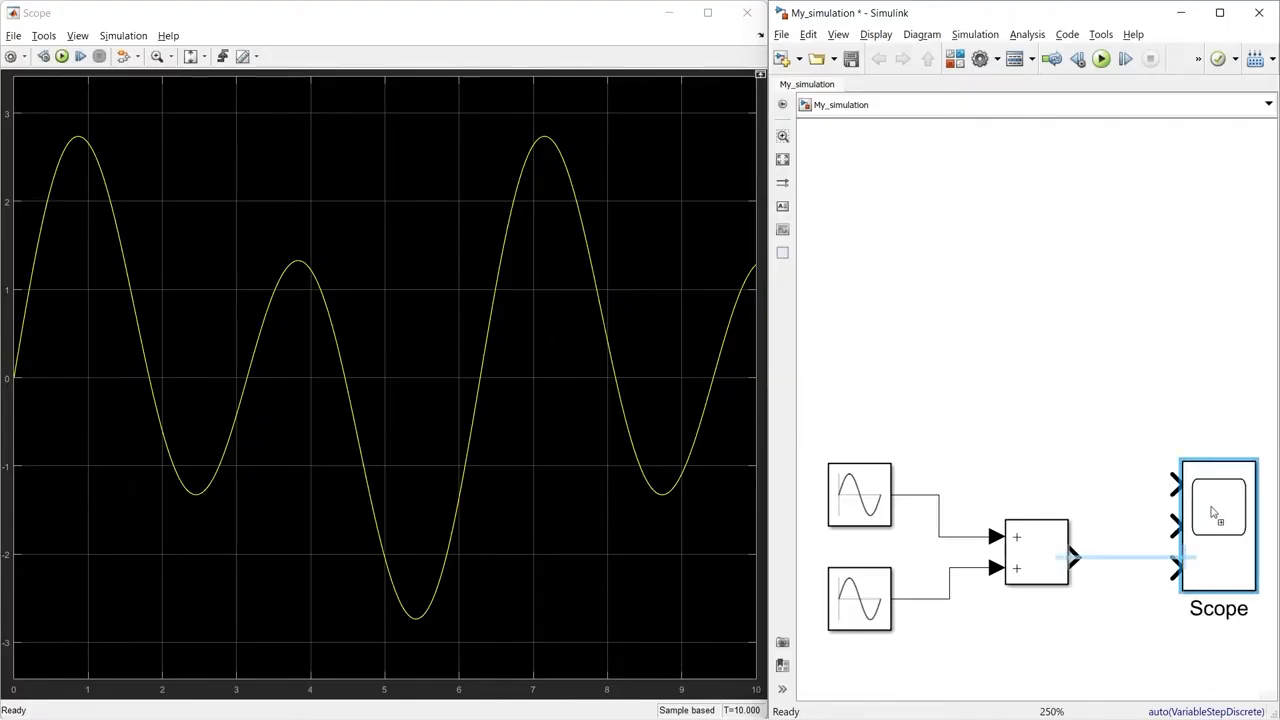
pyautogui.click(1108, 530)
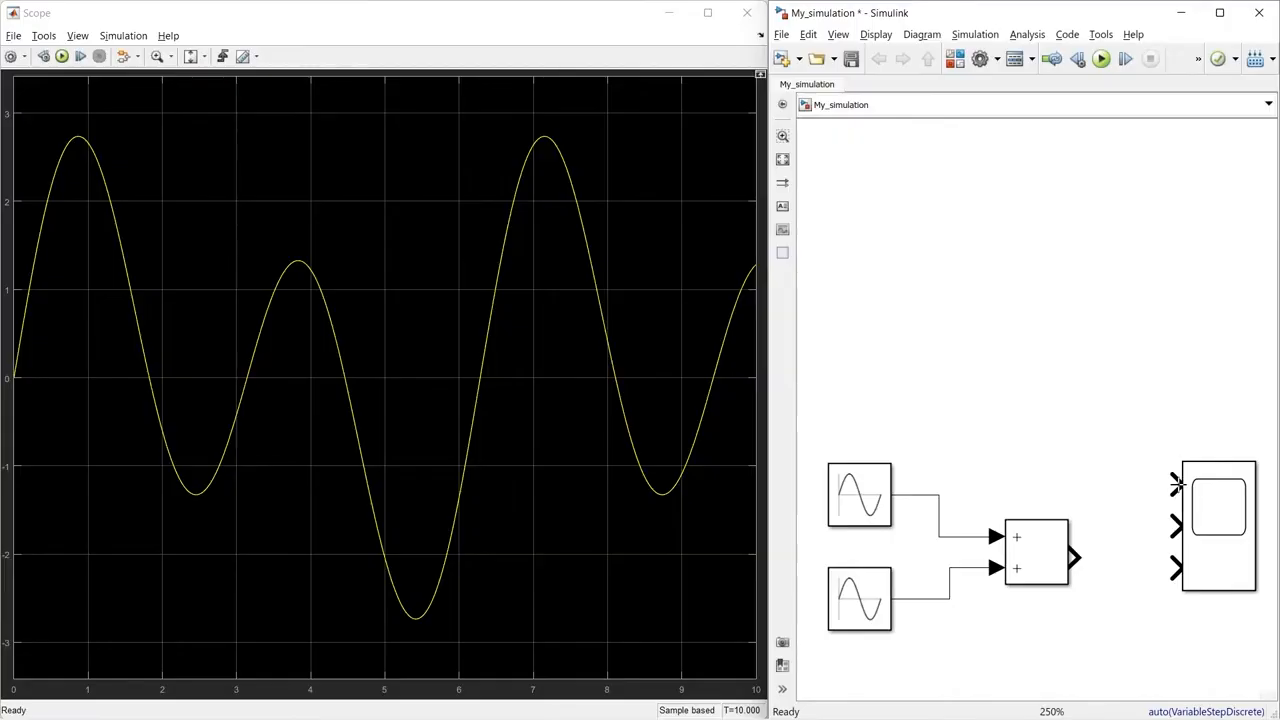
# Step: Connect the upper sine wave, the lower sine wave and the Add output to the Scope's first, second and third inputs
pyautogui.moveTo(1176, 485); pyautogui.dragTo(957, 535)
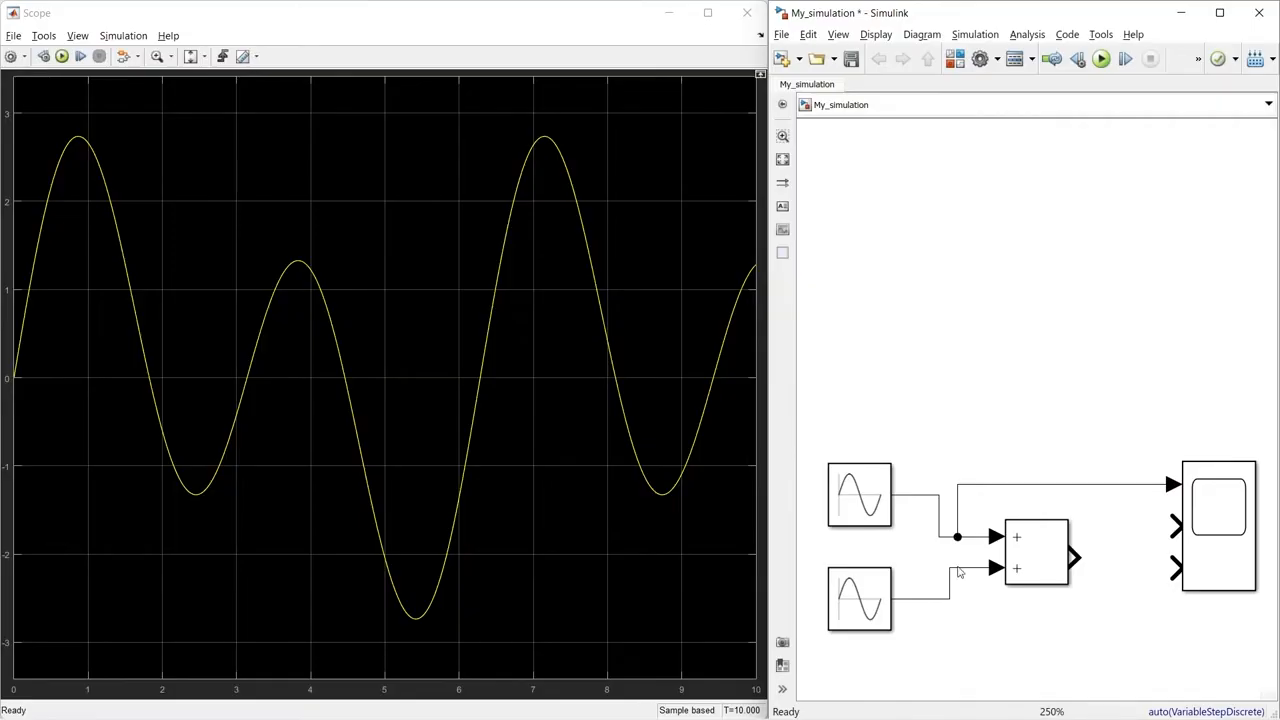
pyautogui.moveTo(957, 572); pyautogui.dragTo(1170, 527)
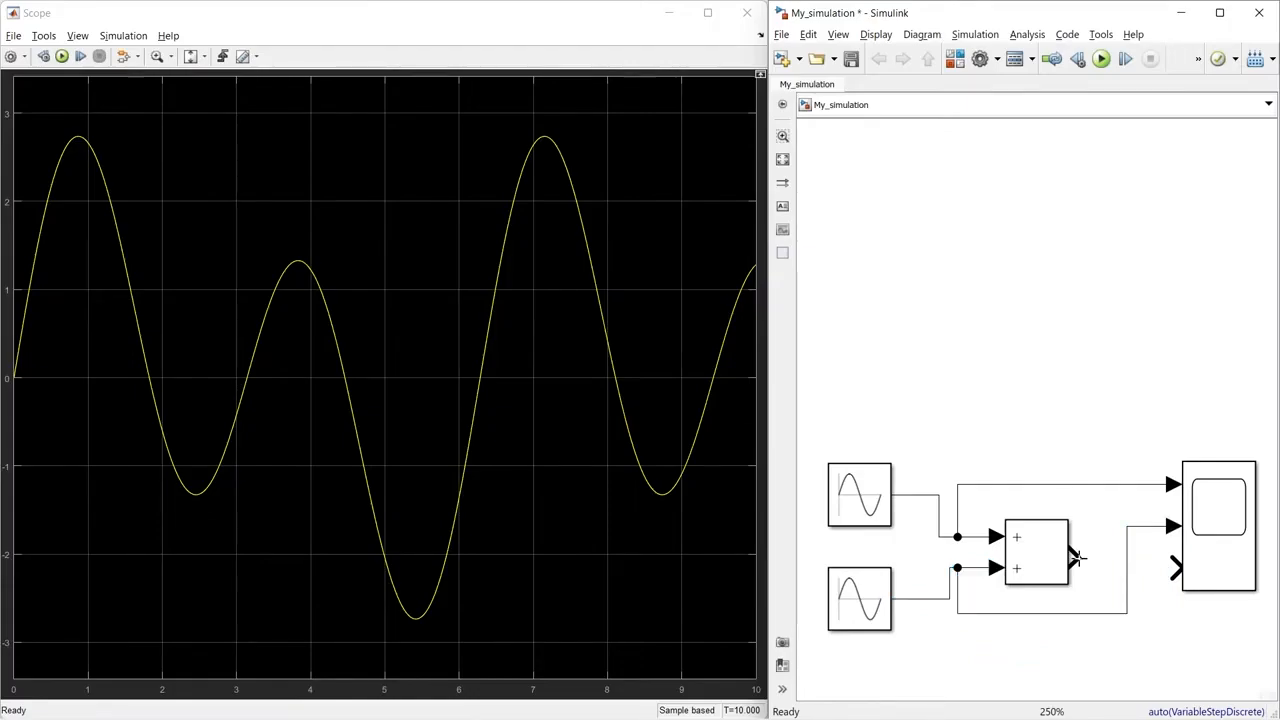
pyautogui.moveTo(1075, 558); pyautogui.dragTo(1171, 568)
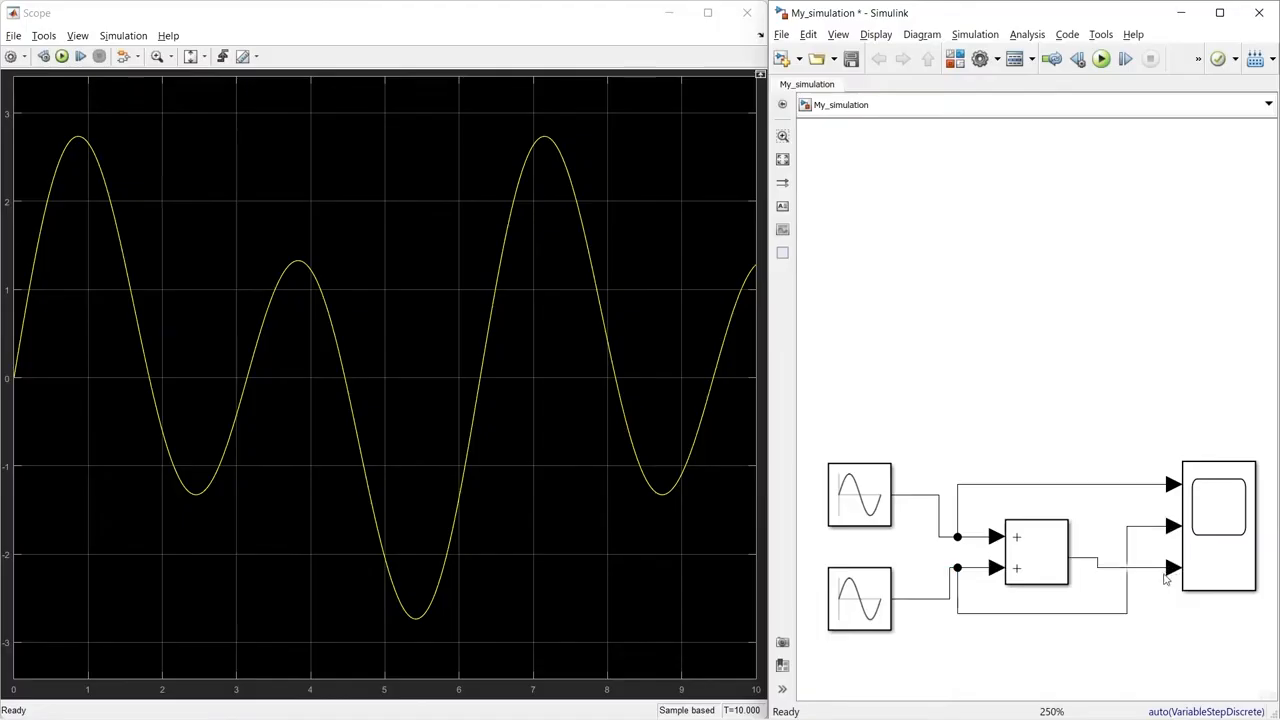
# Step: Tidy the signal routing by moving the sine wave branches above the Add block and aligning the Scope's inputs with straight lines
pyautogui.moveTo(939, 519); pyautogui.dragTo(911, 519)
pyautogui.moveTo(949, 585); pyautogui.dragTo(912, 585)
pyautogui.moveTo(958, 513); pyautogui.dragTo(922, 513)
pyautogui.moveTo(1027, 613); pyautogui.dragTo(1035, 505)
pyautogui.moveTo(1222, 526); pyautogui.dragTo(1225, 505)
pyautogui.moveTo(1260, 436); pyautogui.dragTo(1259, 451)
pyautogui.moveTo(1051, 515)
pyautogui.mouseDown()
pyautogui.moveTo(1051, 491)
pyautogui.moveTo(1053, 517)
pyautogui.mouseUp()
pyautogui.click(1085, 482)
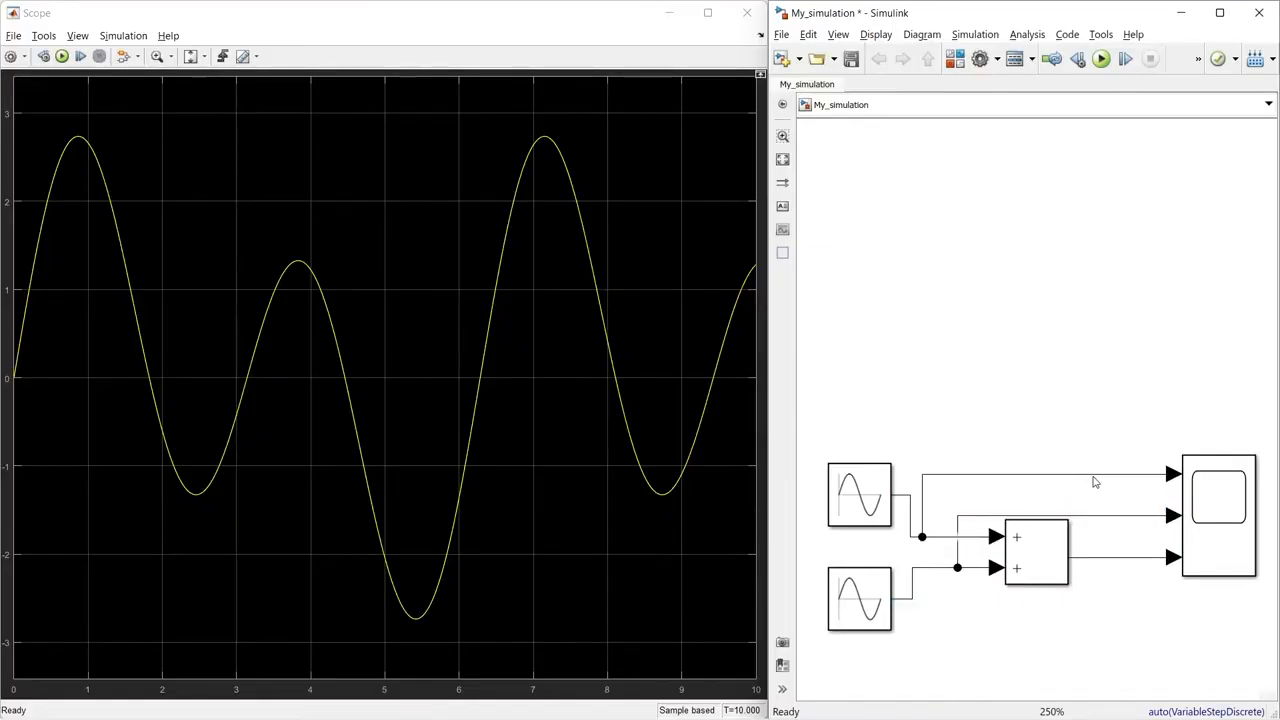
# Step: Run the simulation and show the legend in the Scope plot
pyautogui.click(1100, 59)
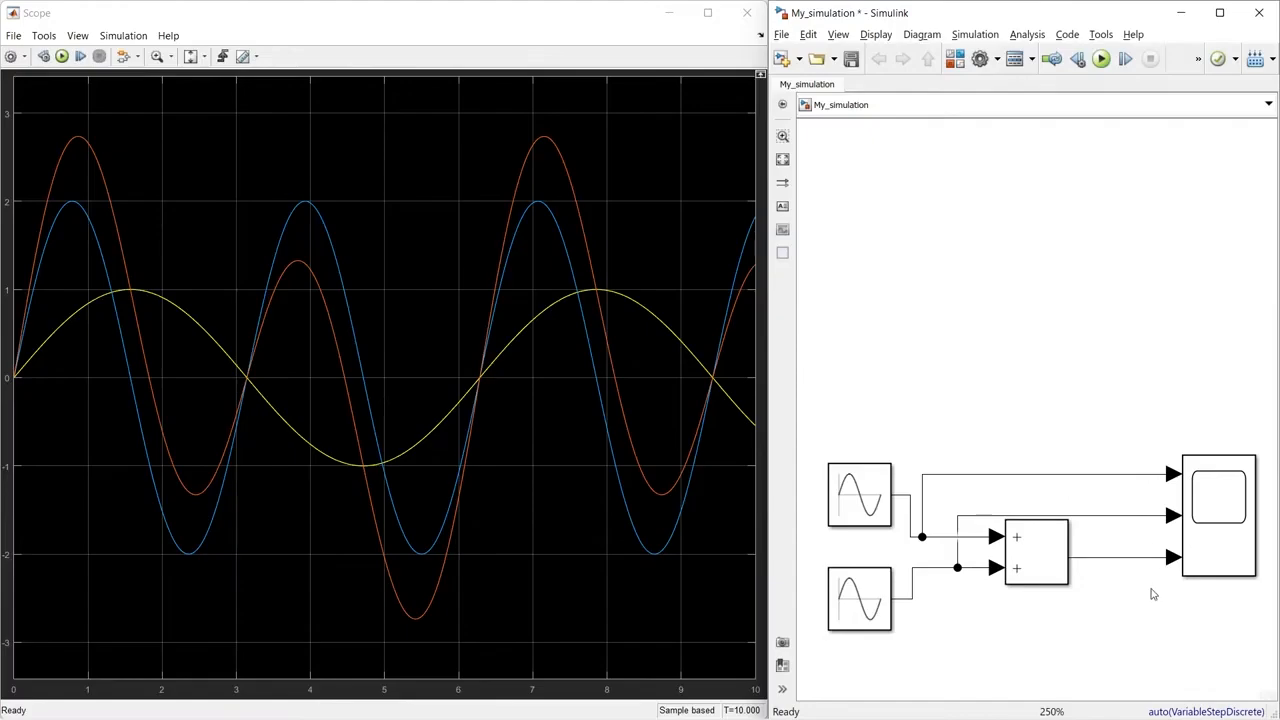
pyautogui.click(402, 265)
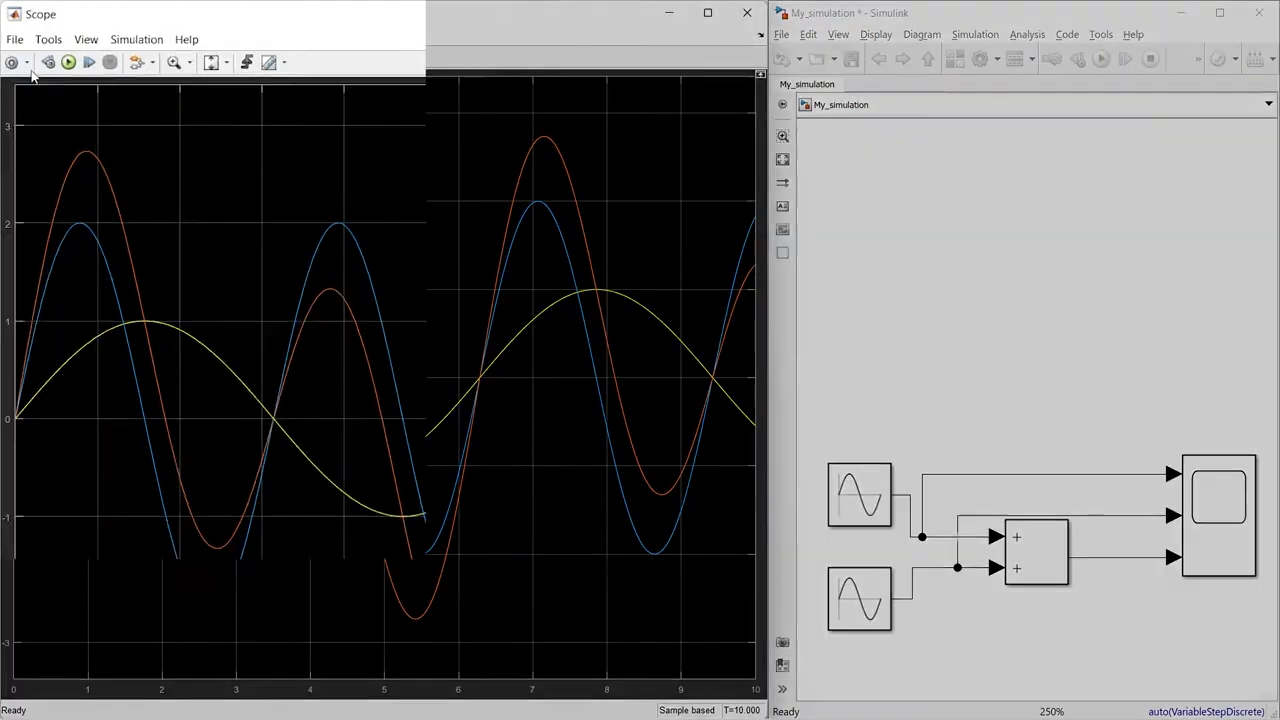
pyautogui.click(24, 57)
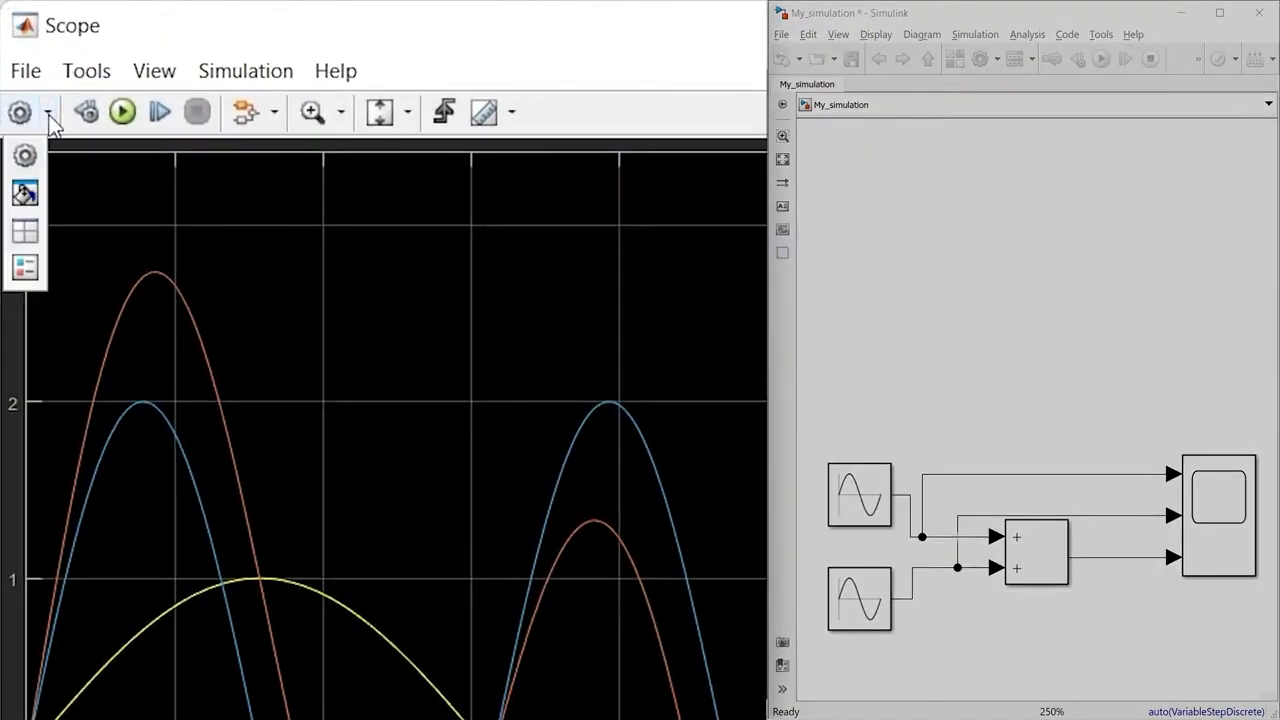
pyautogui.click(27, 268)
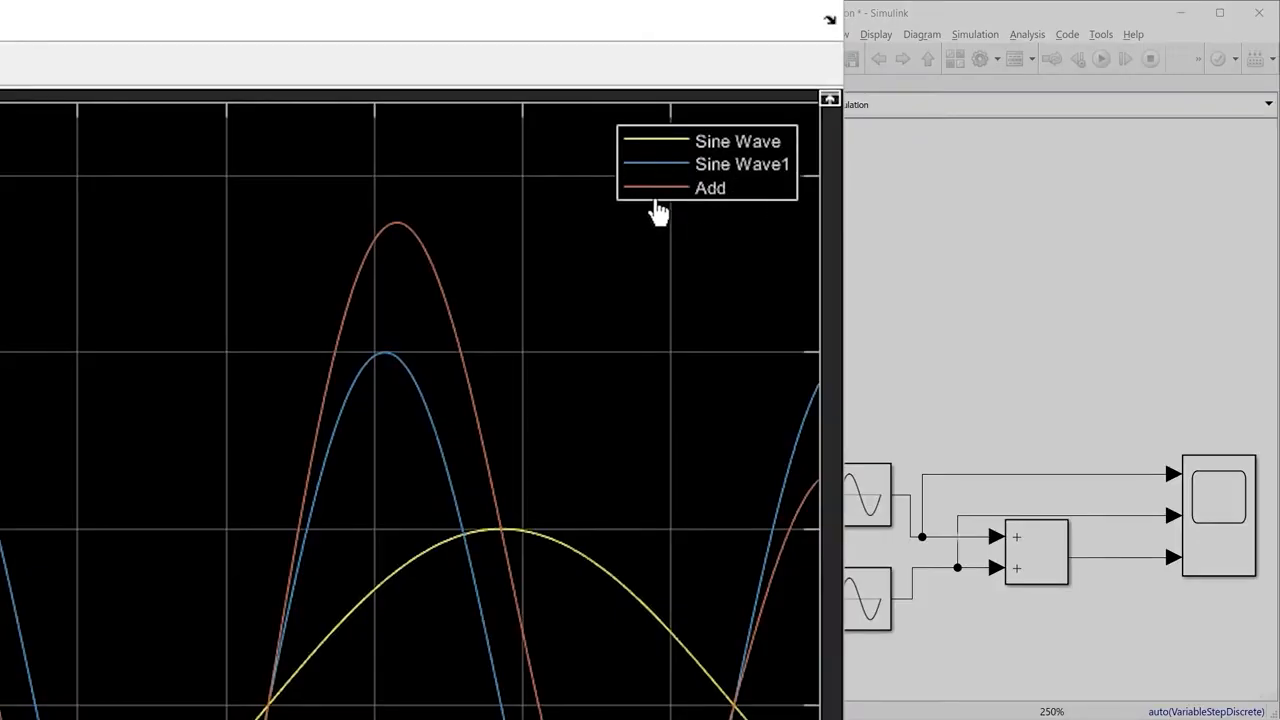
# Step: Select the two sine wave blocks and the adder in turn to compare their names with the legend entries
pyautogui.click(869, 501)
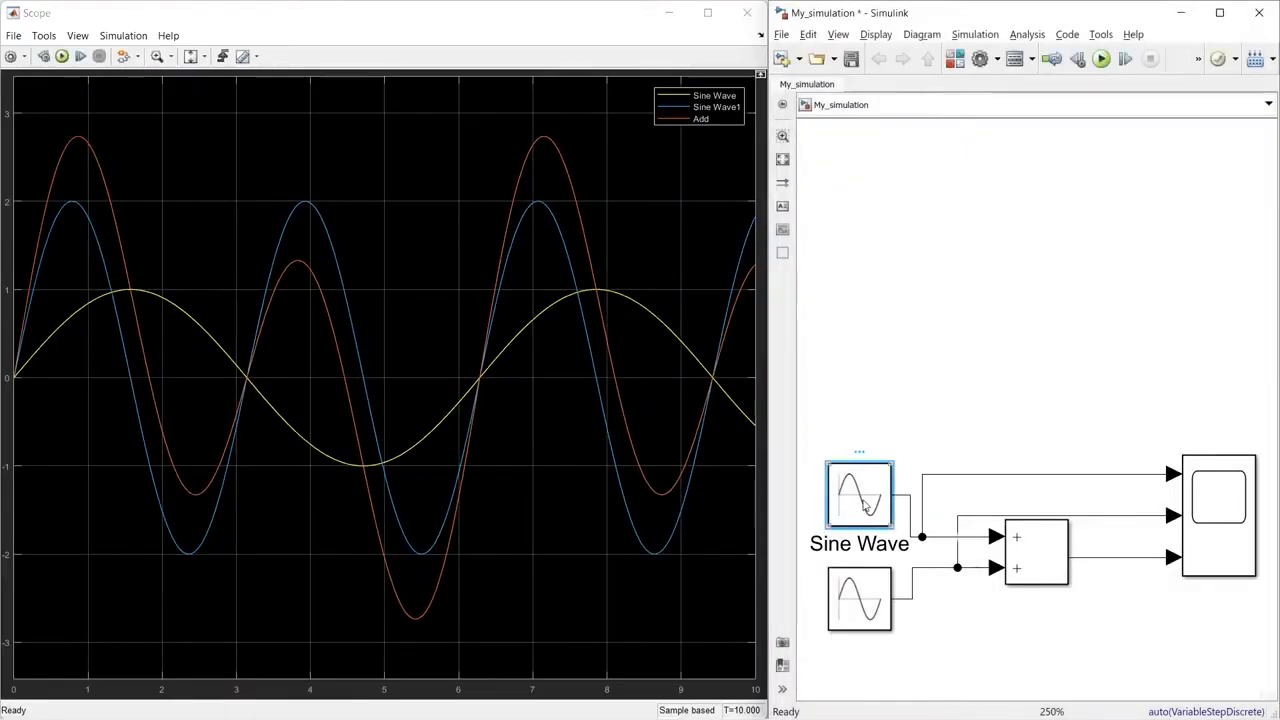
pyautogui.click(876, 612)
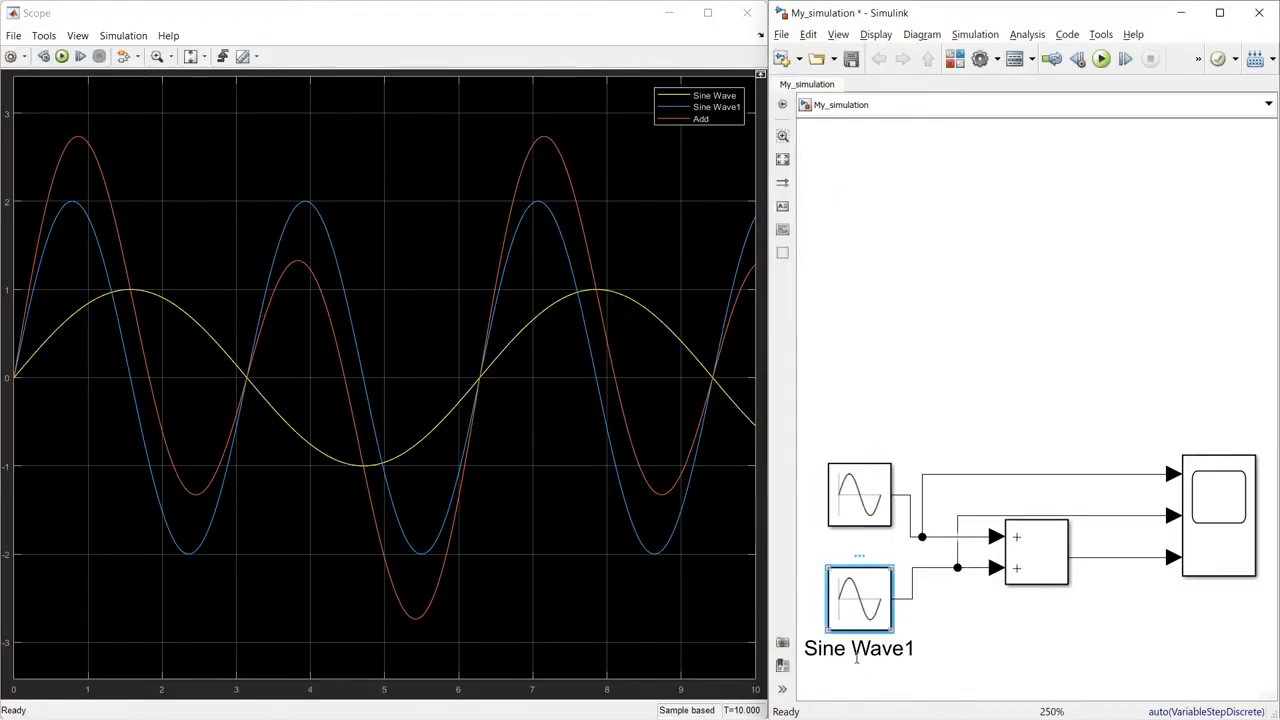
pyautogui.click(1043, 572)
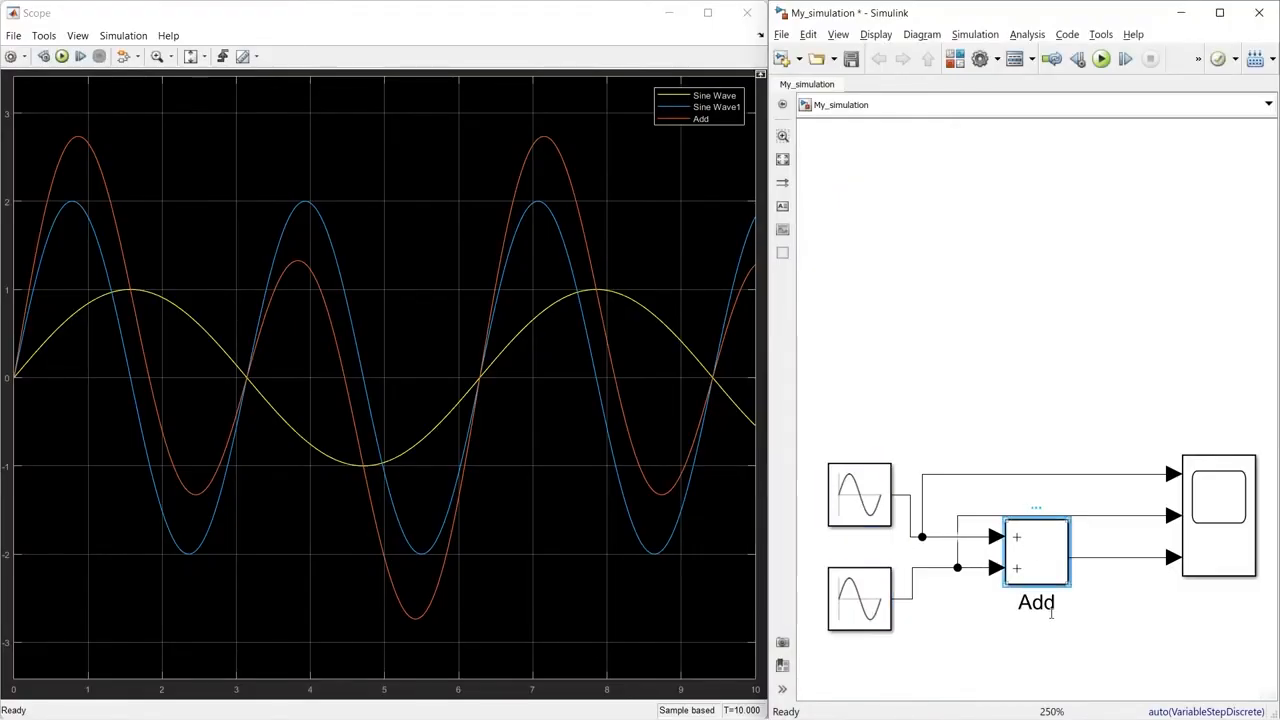
# Step: Arrange the Scope display in a layout of three rows and two columns
pyautogui.click(649, 144)
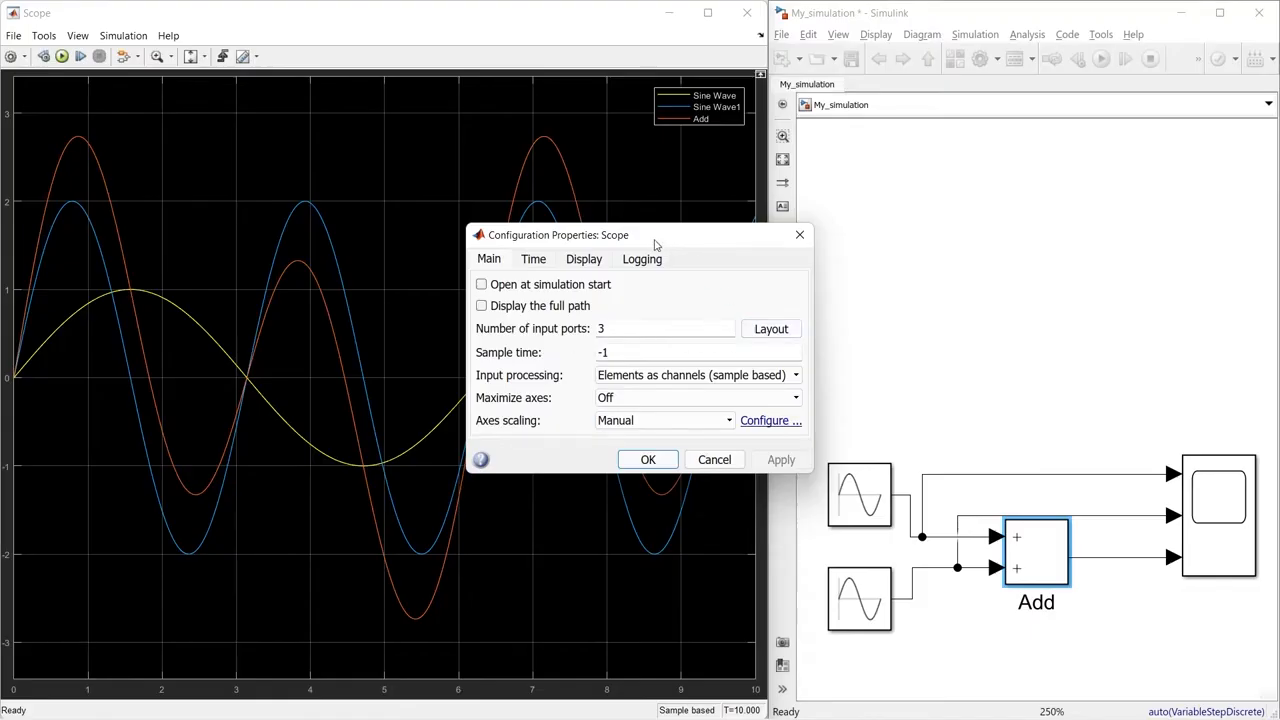
pyautogui.moveTo(678, 246); pyautogui.dragTo(1015, 145)
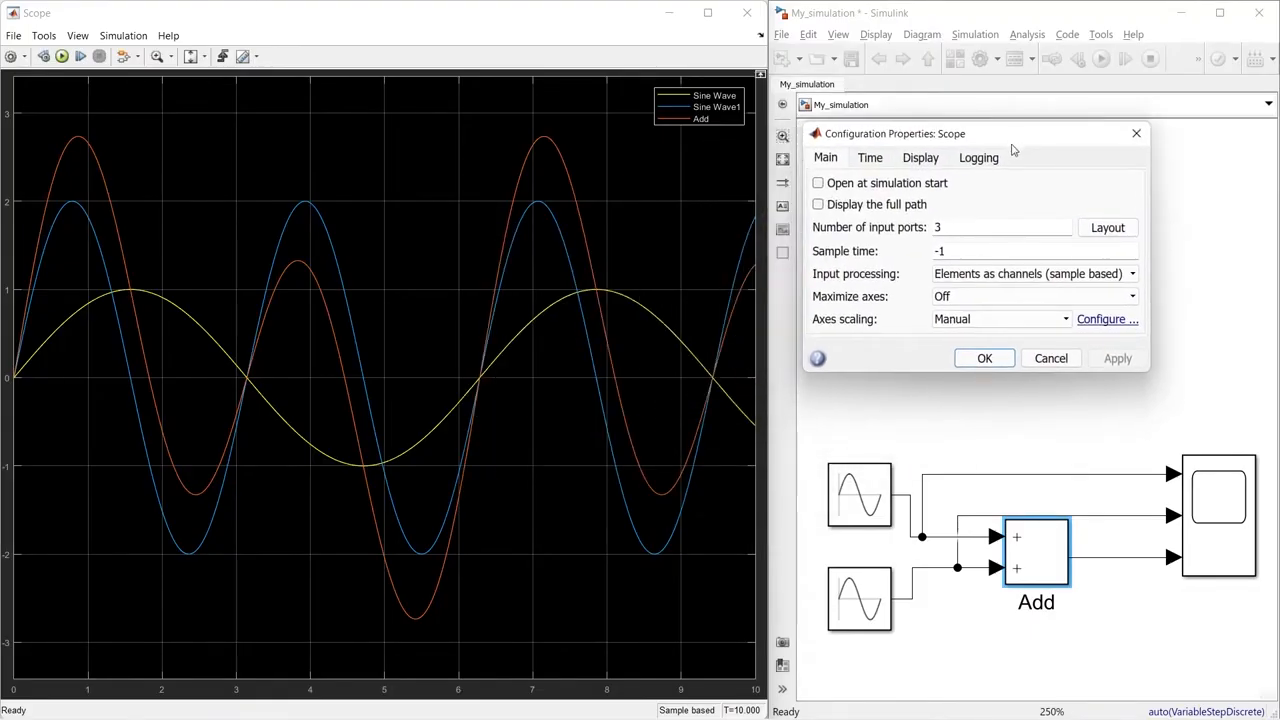
pyautogui.click(1098, 230)
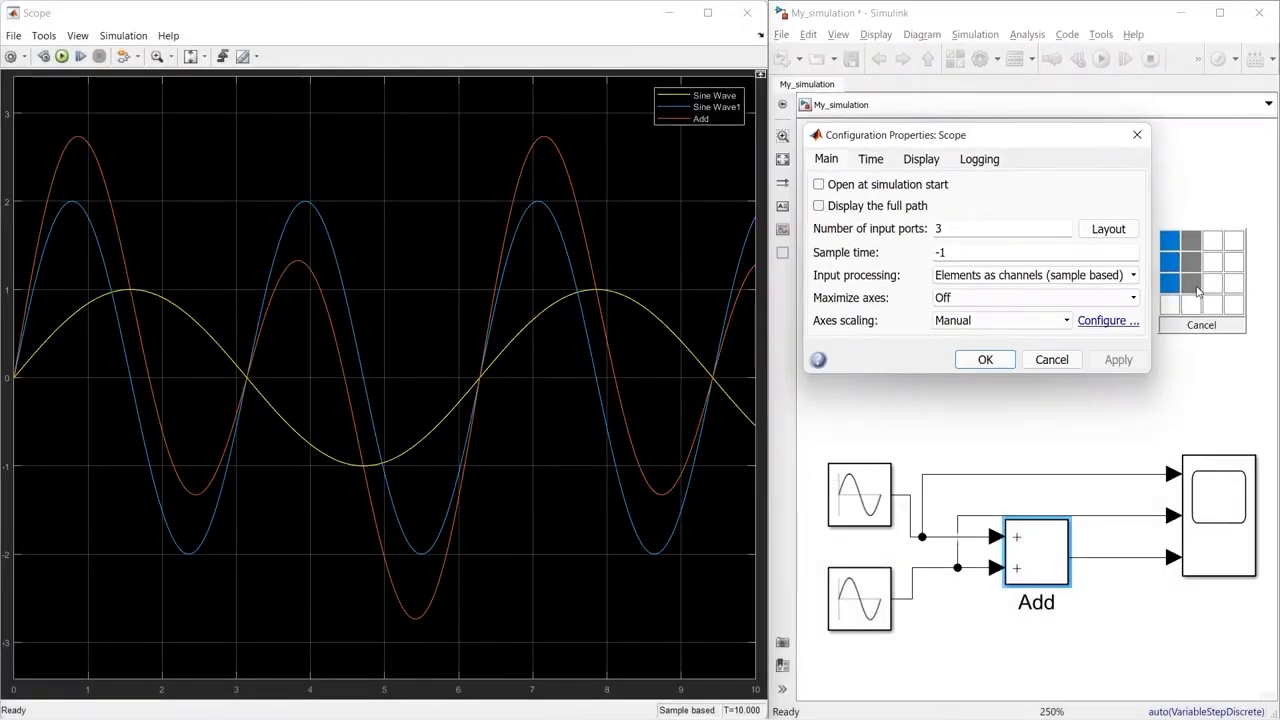
pyautogui.click(1117, 440)
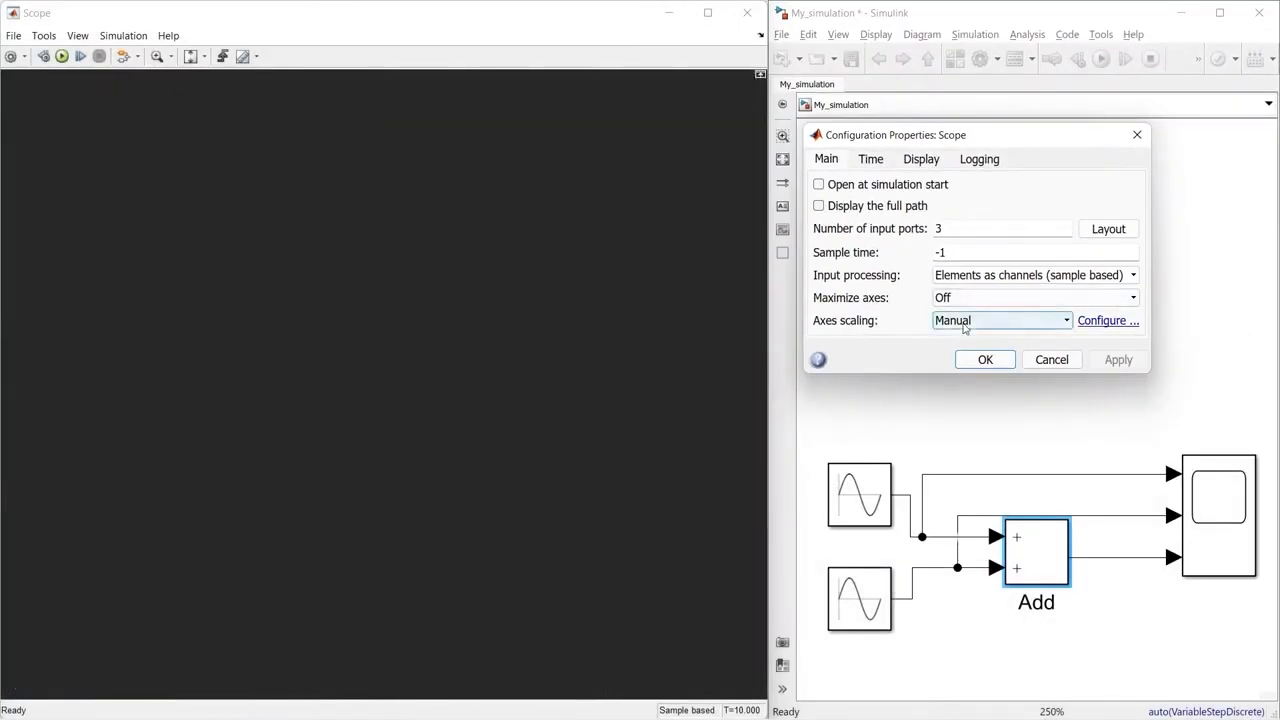
pyautogui.click(985, 360)
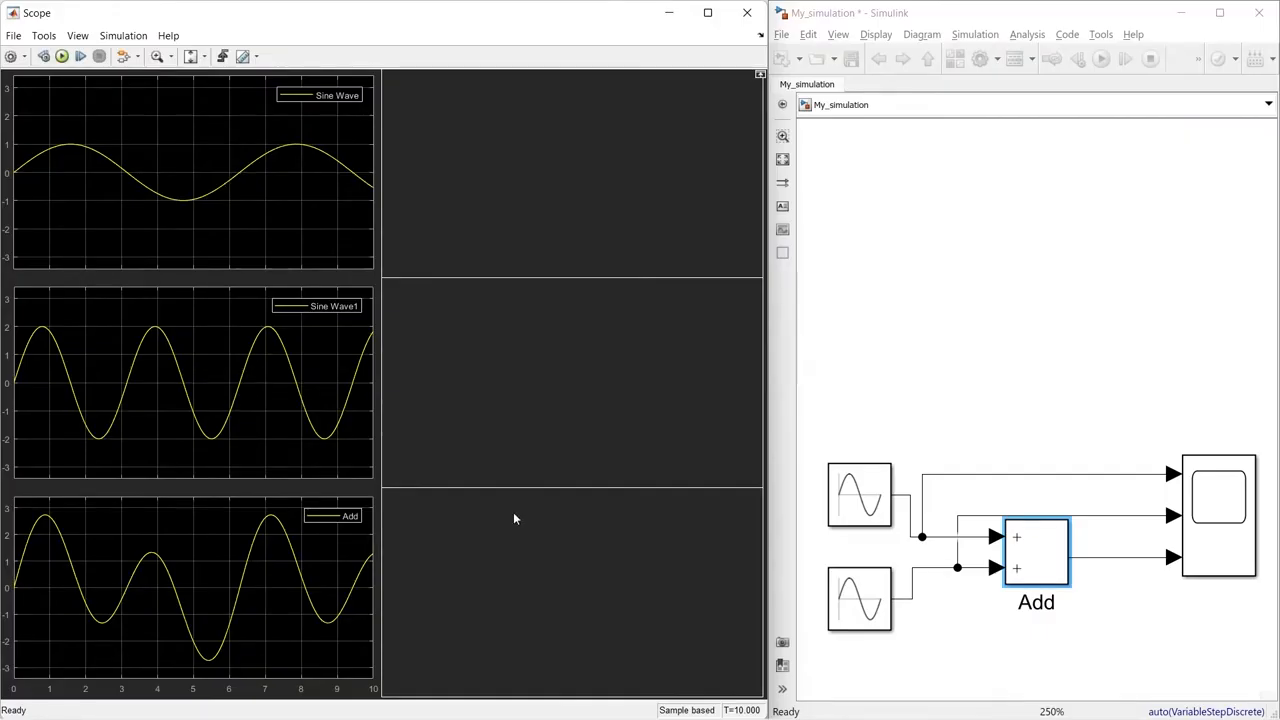
# Step: Change the Scope layout to three rows in a single column
pyautogui.click(10, 57)
pyautogui.moveTo(558, 235); pyautogui.dragTo(894, 132)
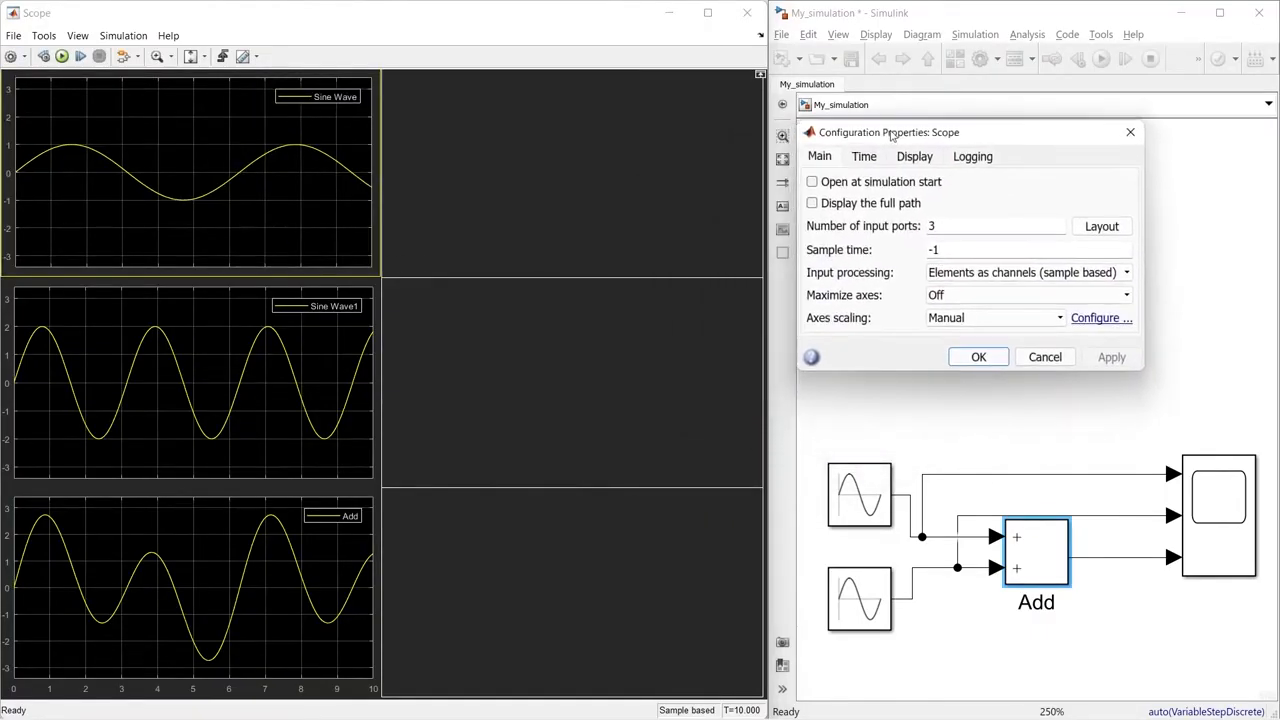
pyautogui.click(1104, 225)
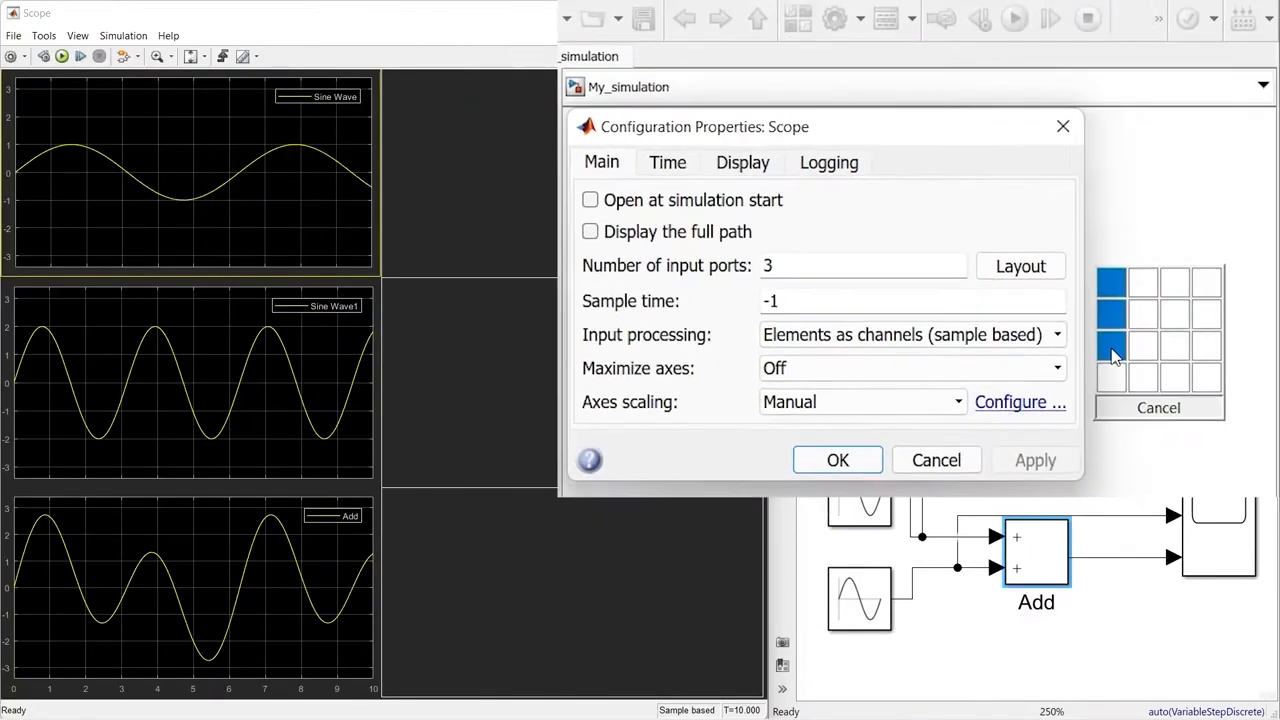
pyautogui.click(1053, 418)
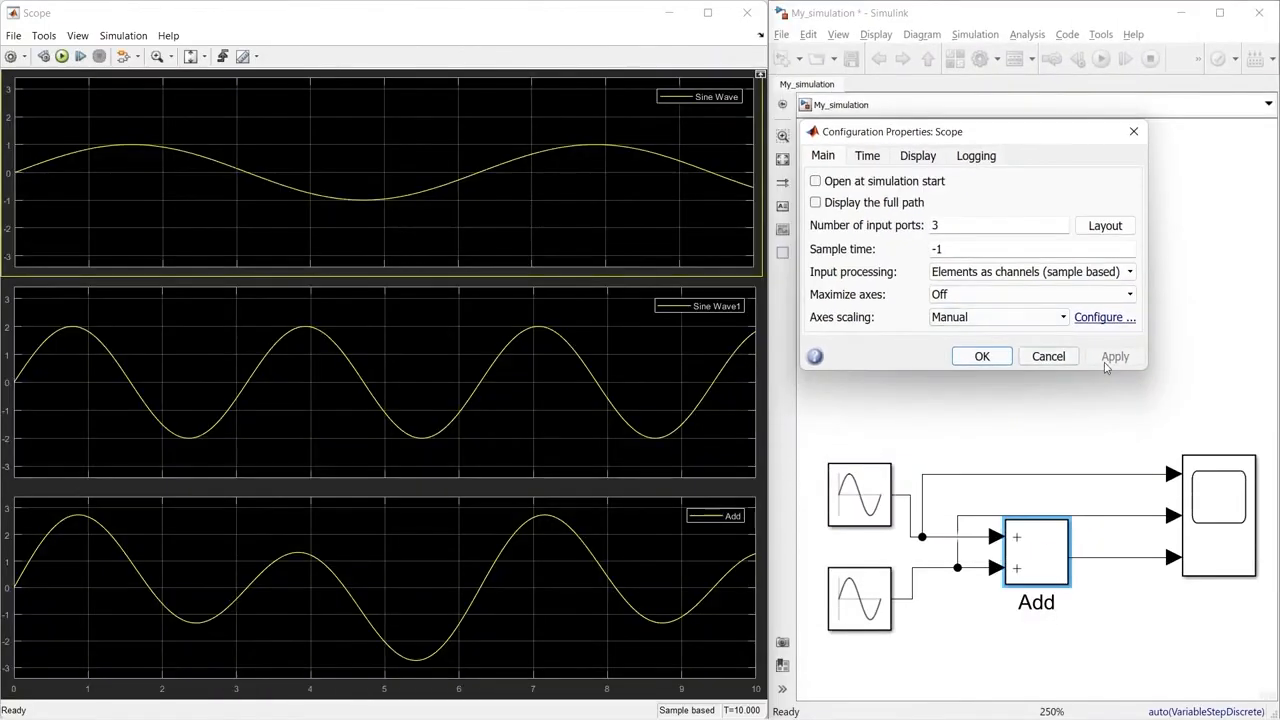
pyautogui.click(982, 357)
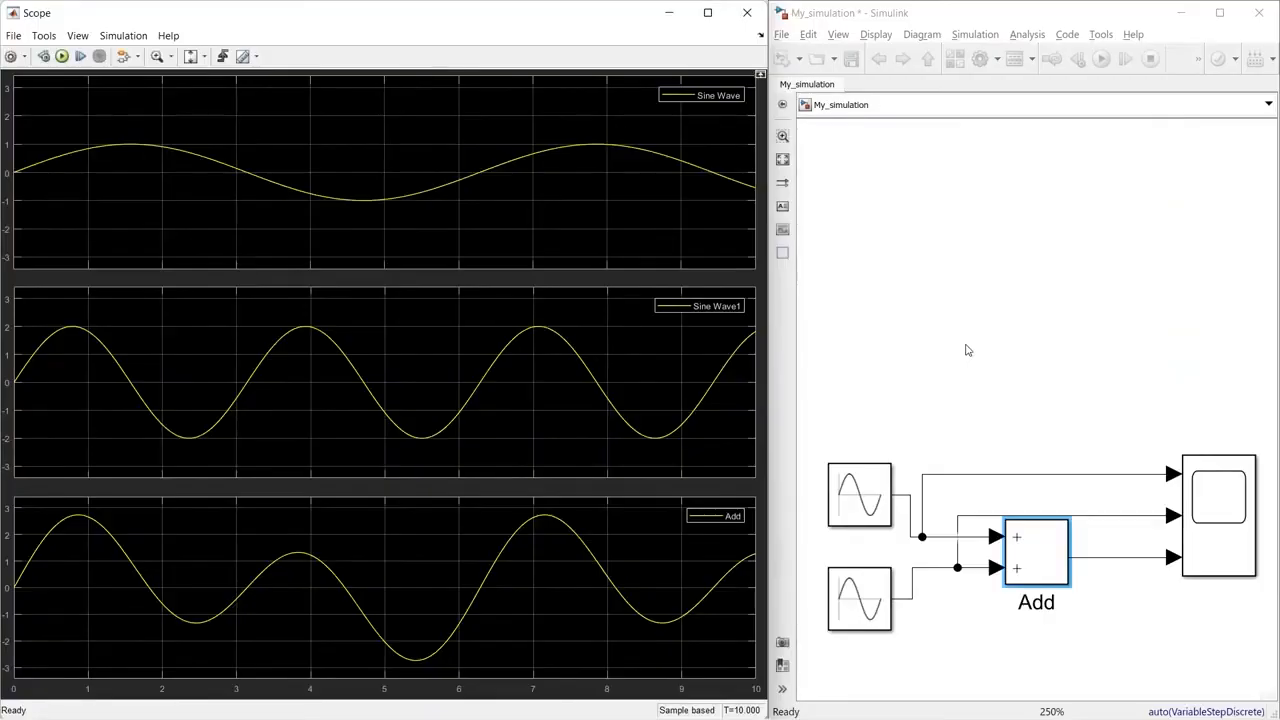
# Step: Open the Scope's configuration properties and view the available input processing options, keeping the plots uncovered
pyautogui.click(11, 56)
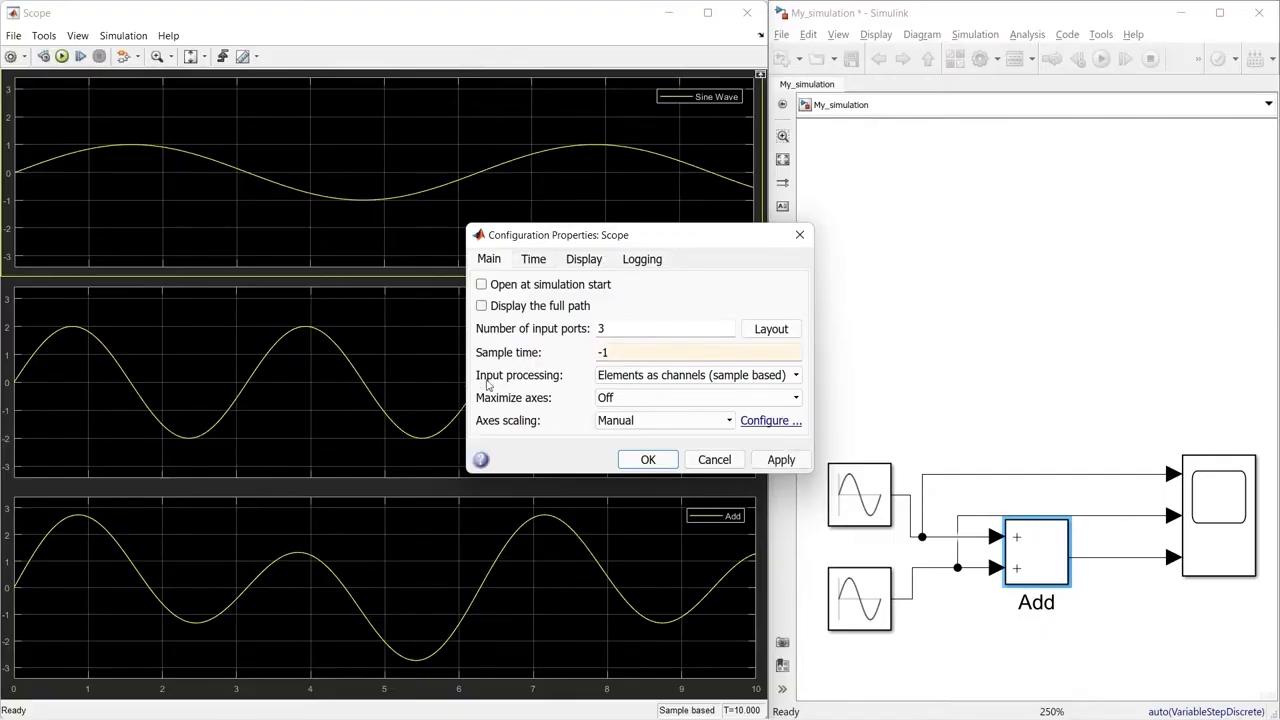
pyautogui.click(662, 376)
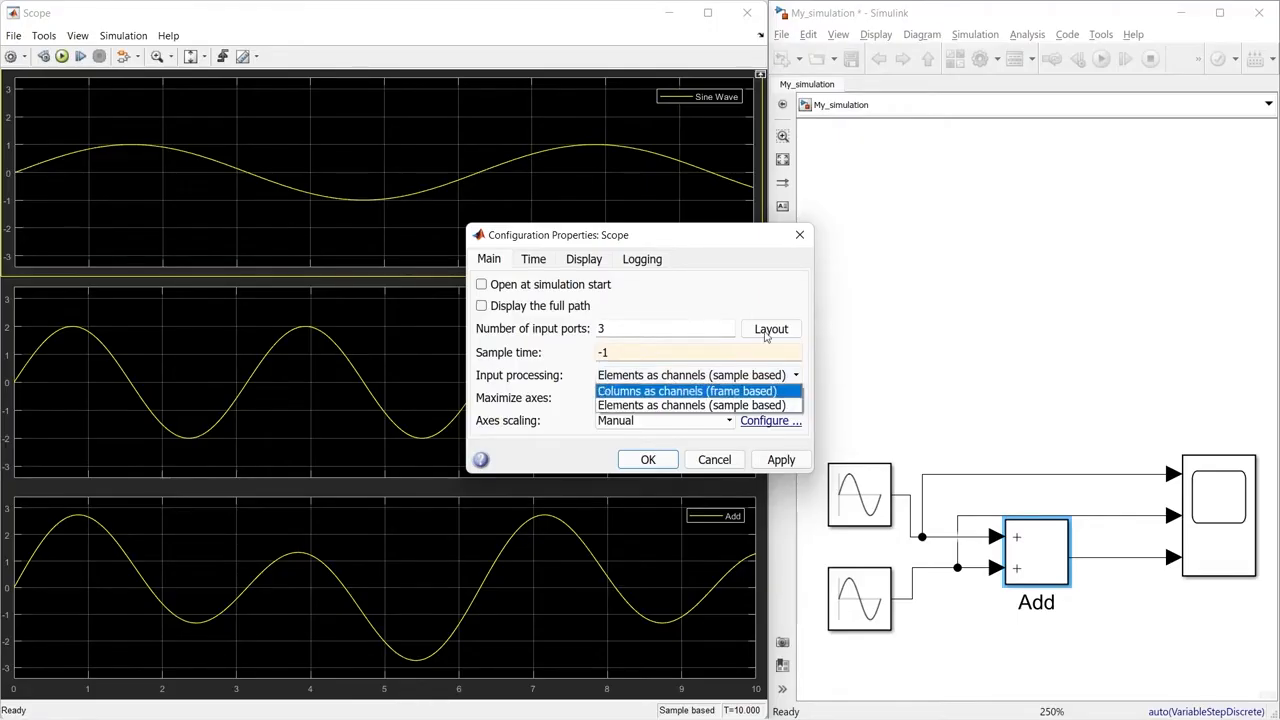
pyautogui.click(740, 291)
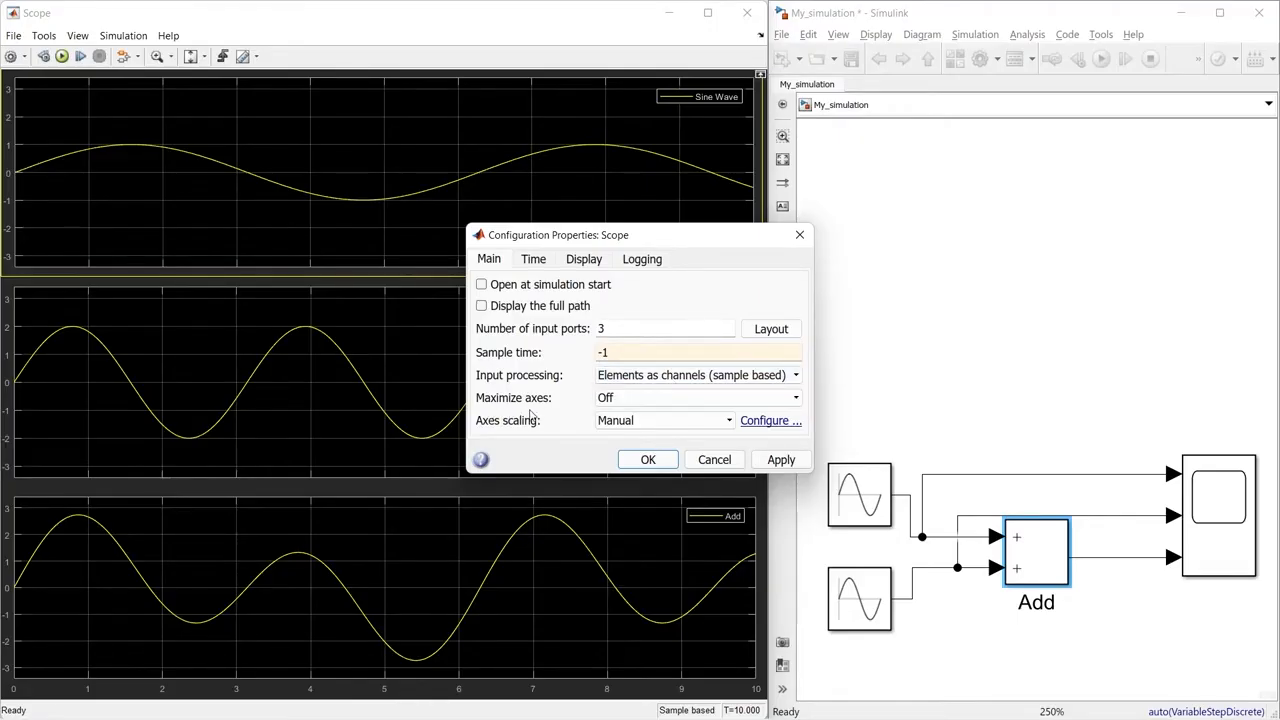
pyautogui.moveTo(543, 241); pyautogui.dragTo(880, 138)
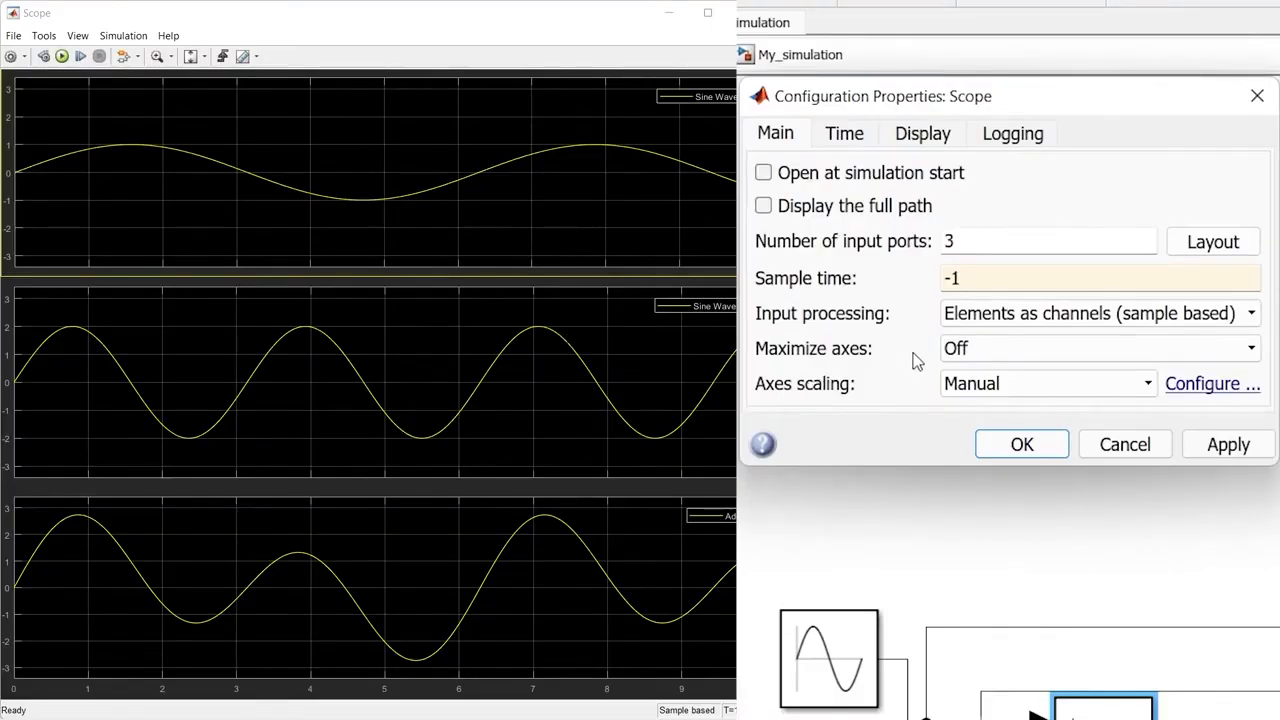
# Step: Apply Maximize axes On to the Scope plots and restore it to Off
pyautogui.click(958, 349)
pyautogui.click(968, 396)
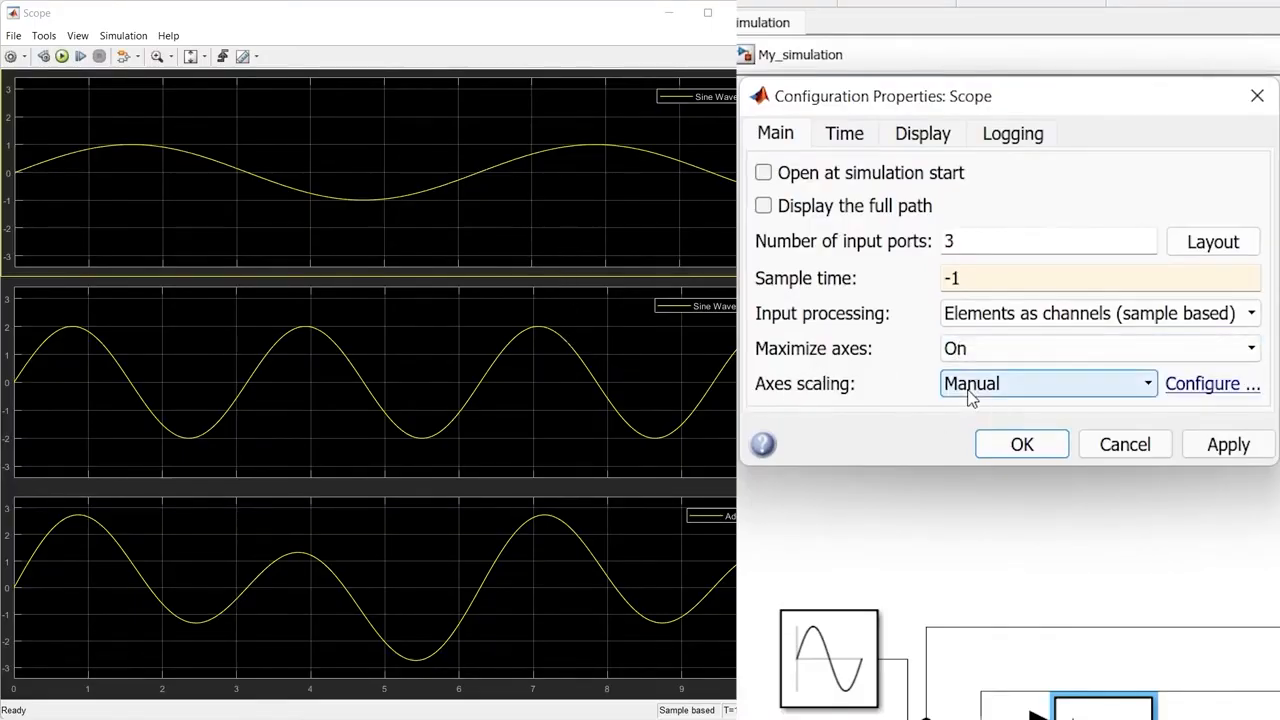
pyautogui.click(1227, 446)
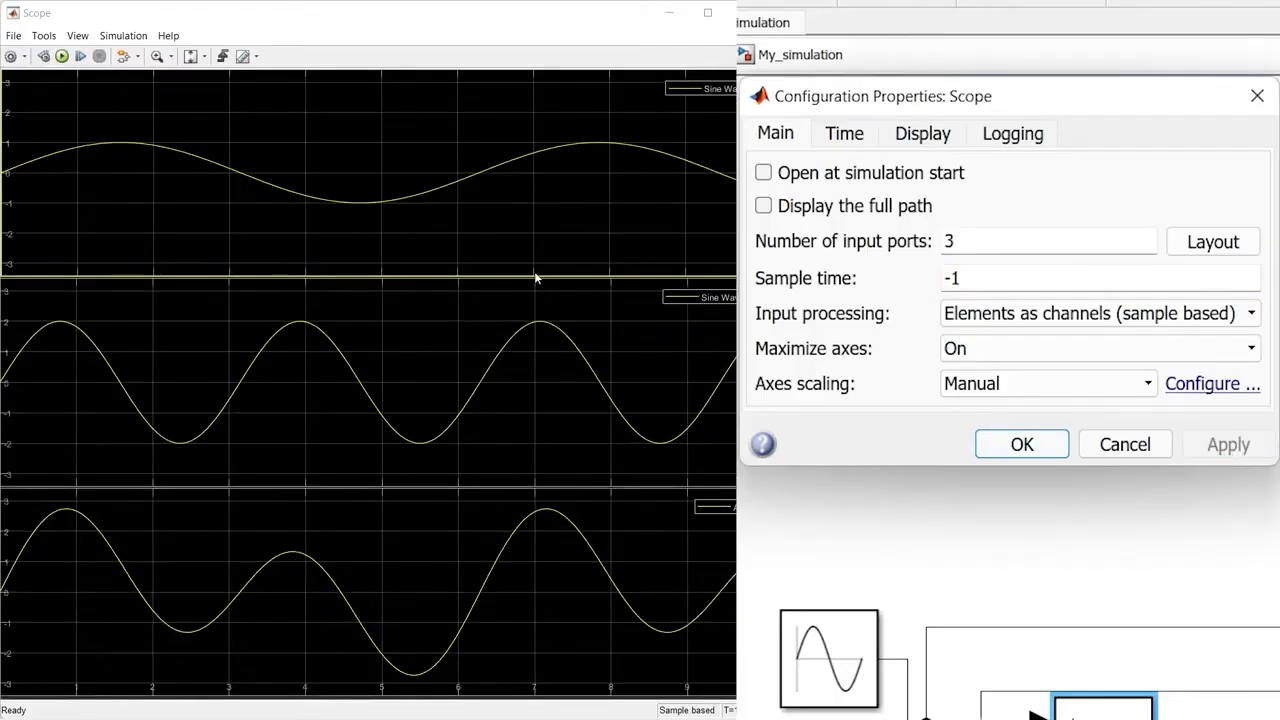
pyautogui.click(978, 350)
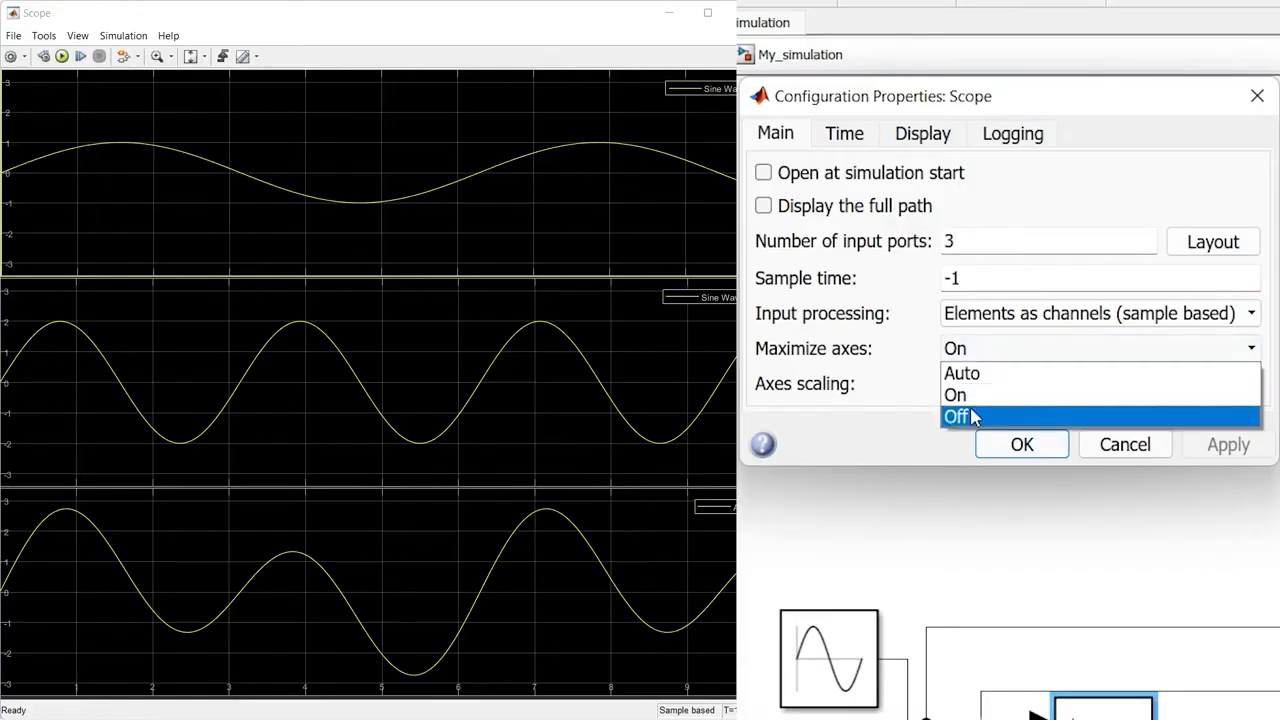
pyautogui.click(972, 417)
pyautogui.click(1184, 449)
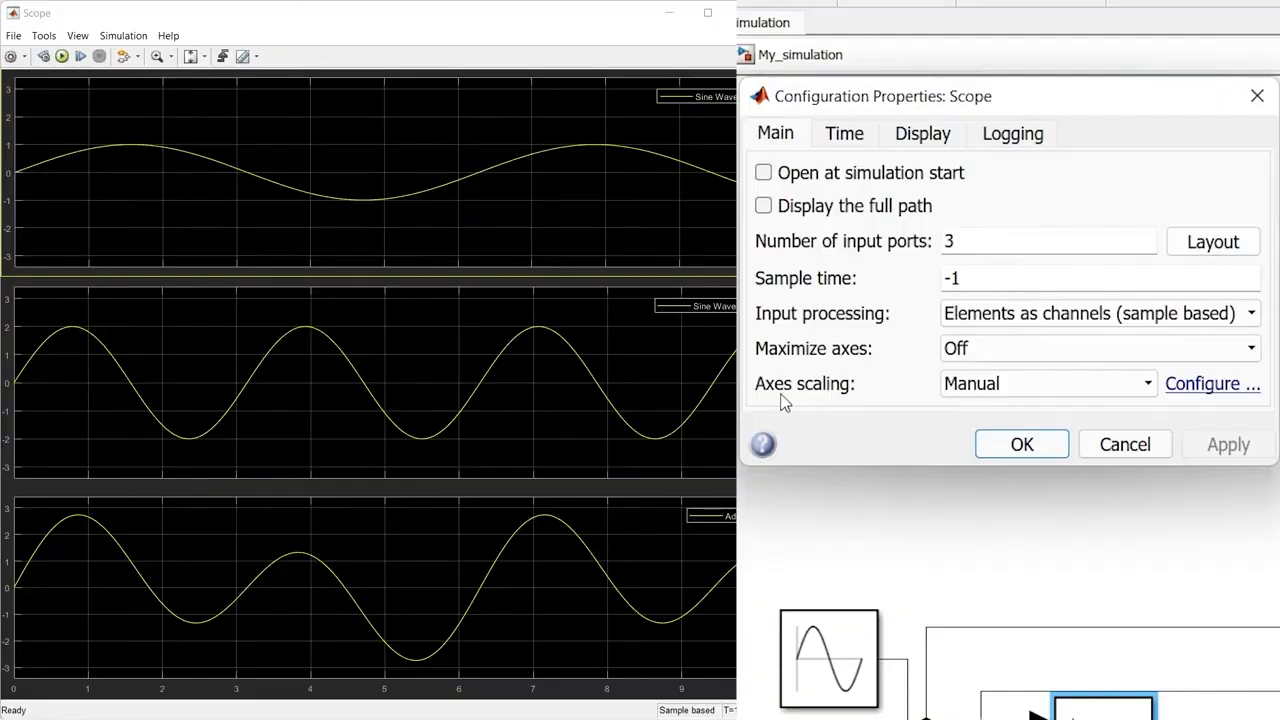
# Step: Apply Auto axes scaling to the Scope and return the selection to Manual
pyautogui.click(1019, 397)
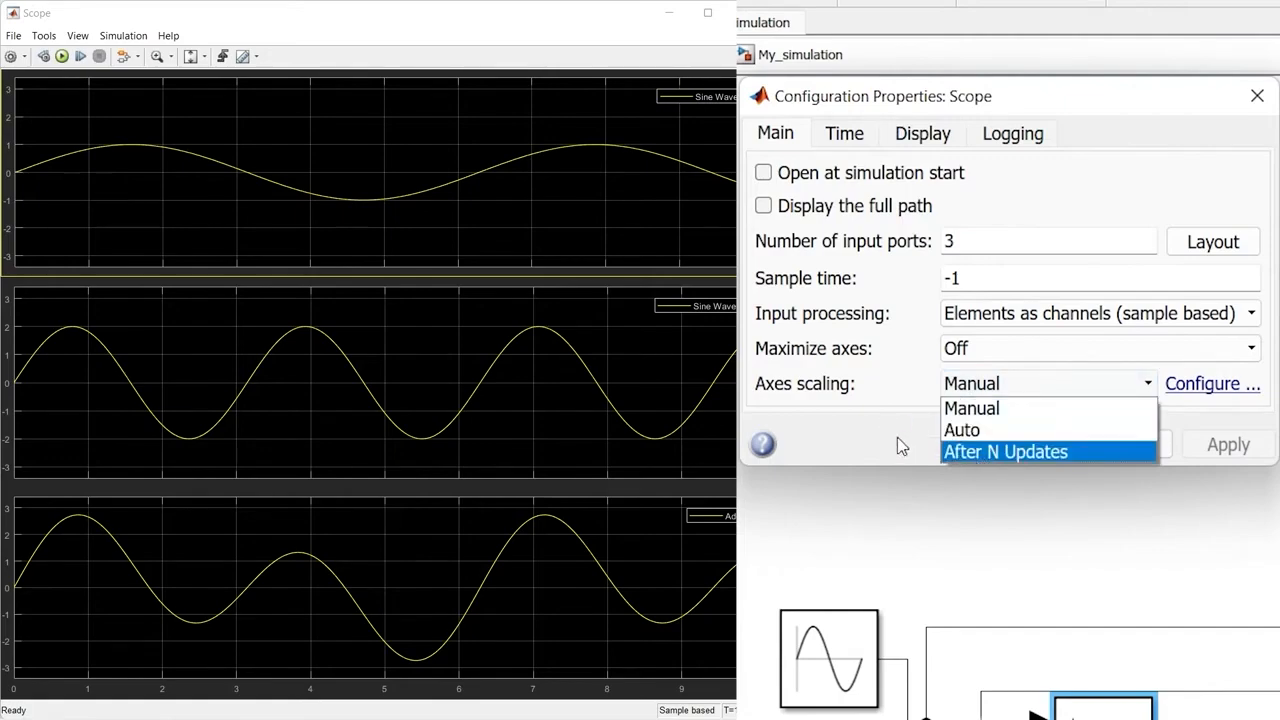
pyautogui.click(1006, 430)
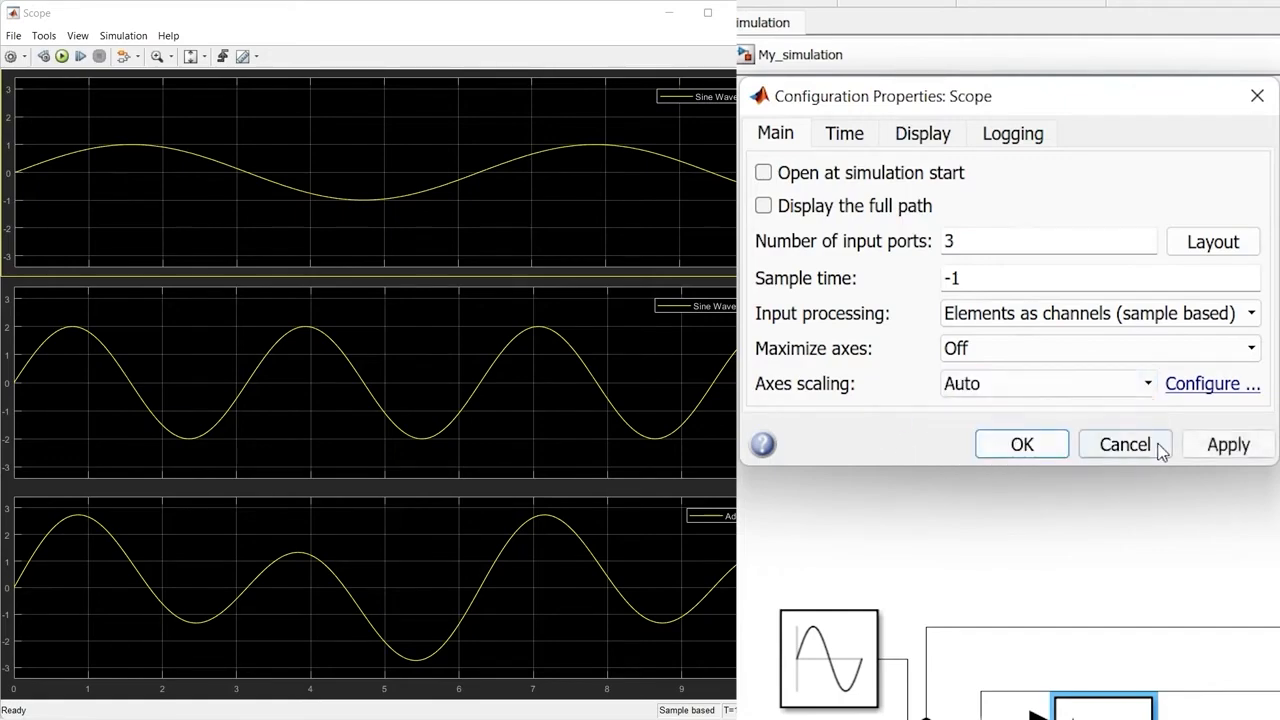
pyautogui.click(1228, 444)
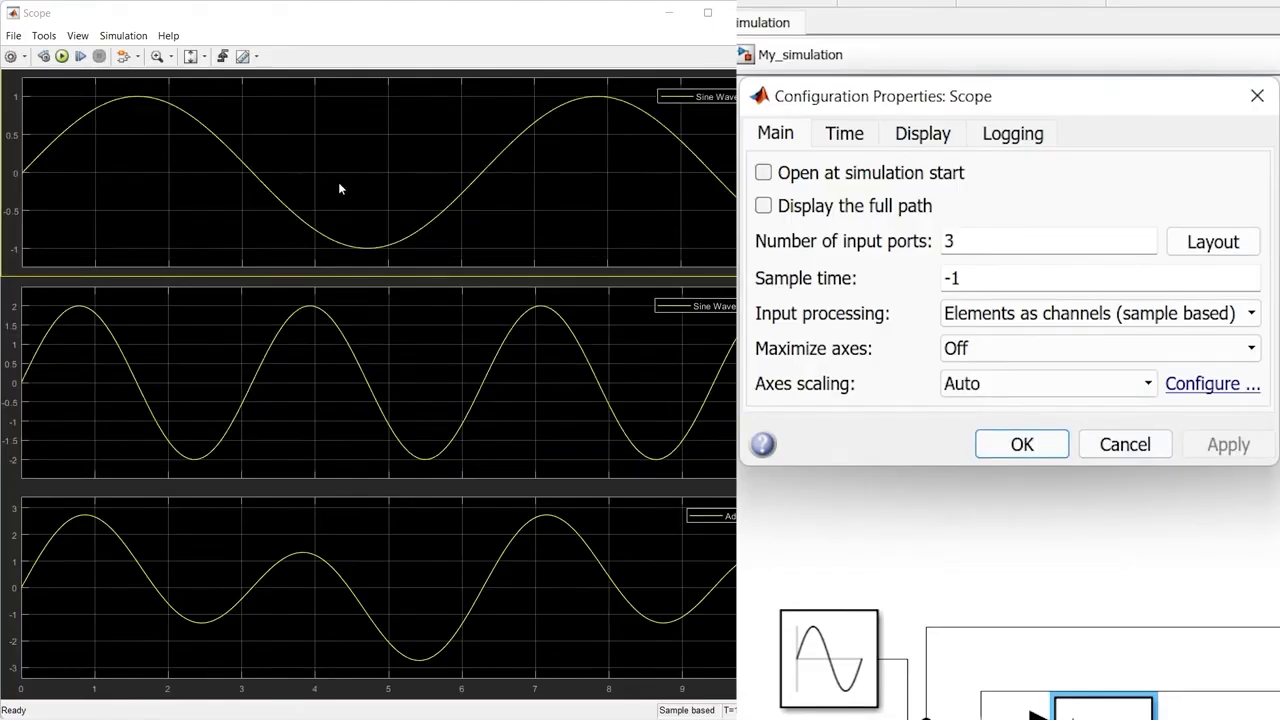
pyautogui.click(975, 395)
pyautogui.click(985, 416)
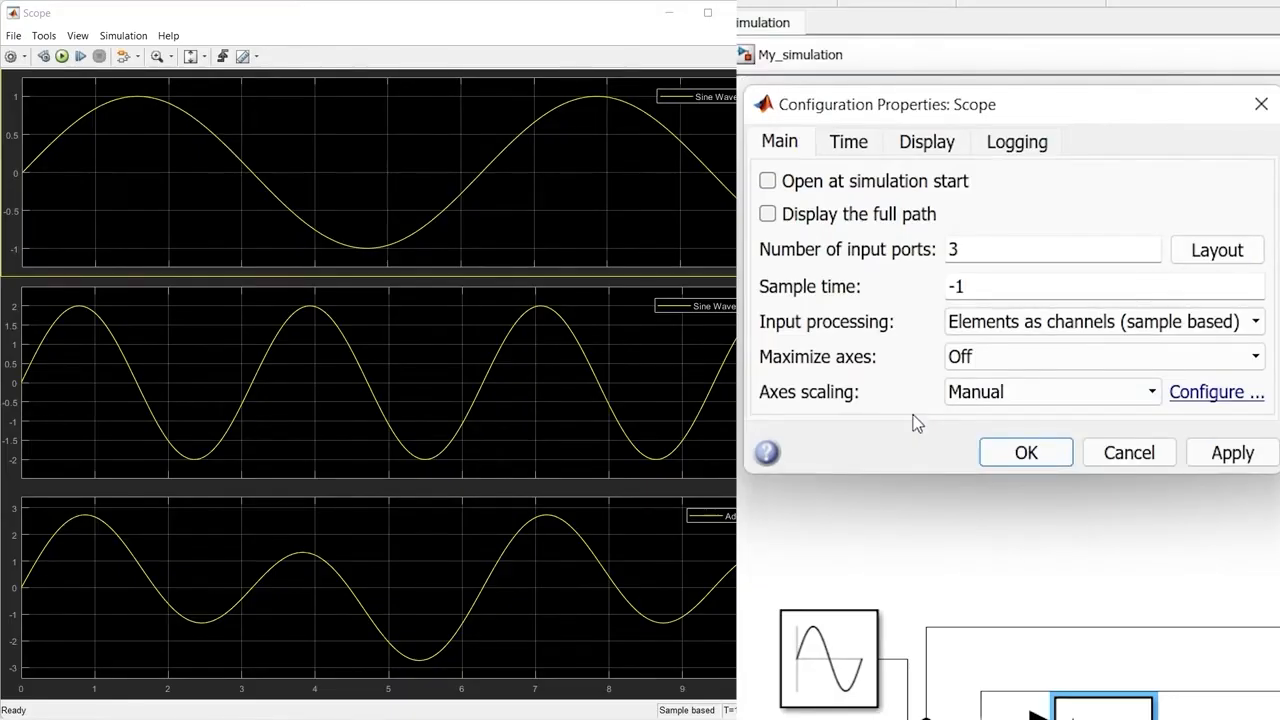
# Step: Show the manual axes scaling options, apply a Y-axis data range of 25%, and run the simulation
pyautogui.click(1215, 395)
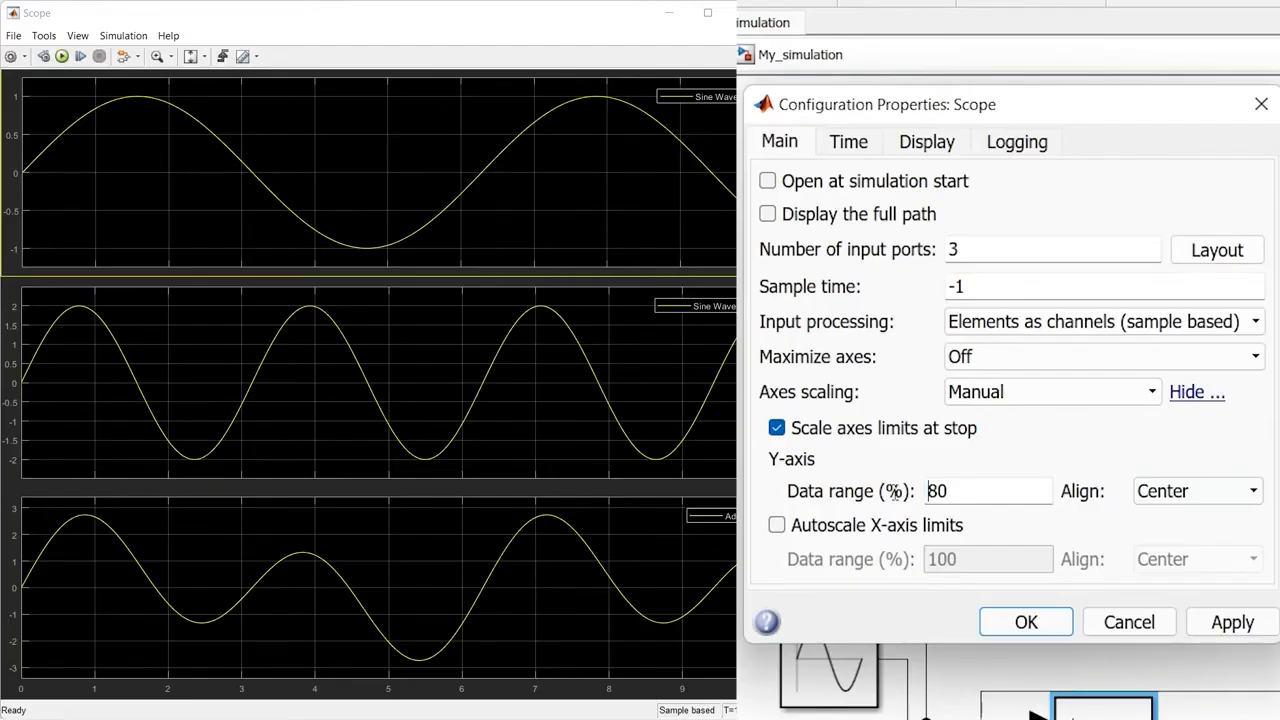
pyautogui.doubleClick(985, 492)
pyautogui.write('25')
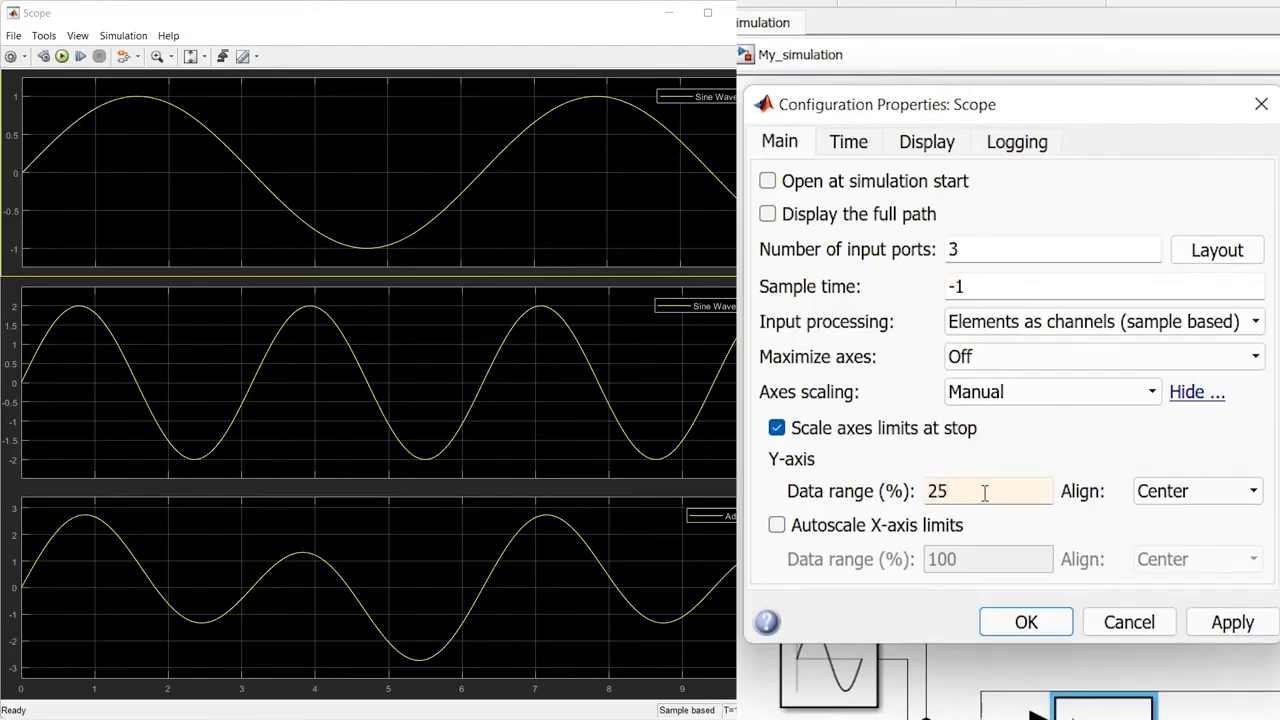
pyautogui.click(1235, 621)
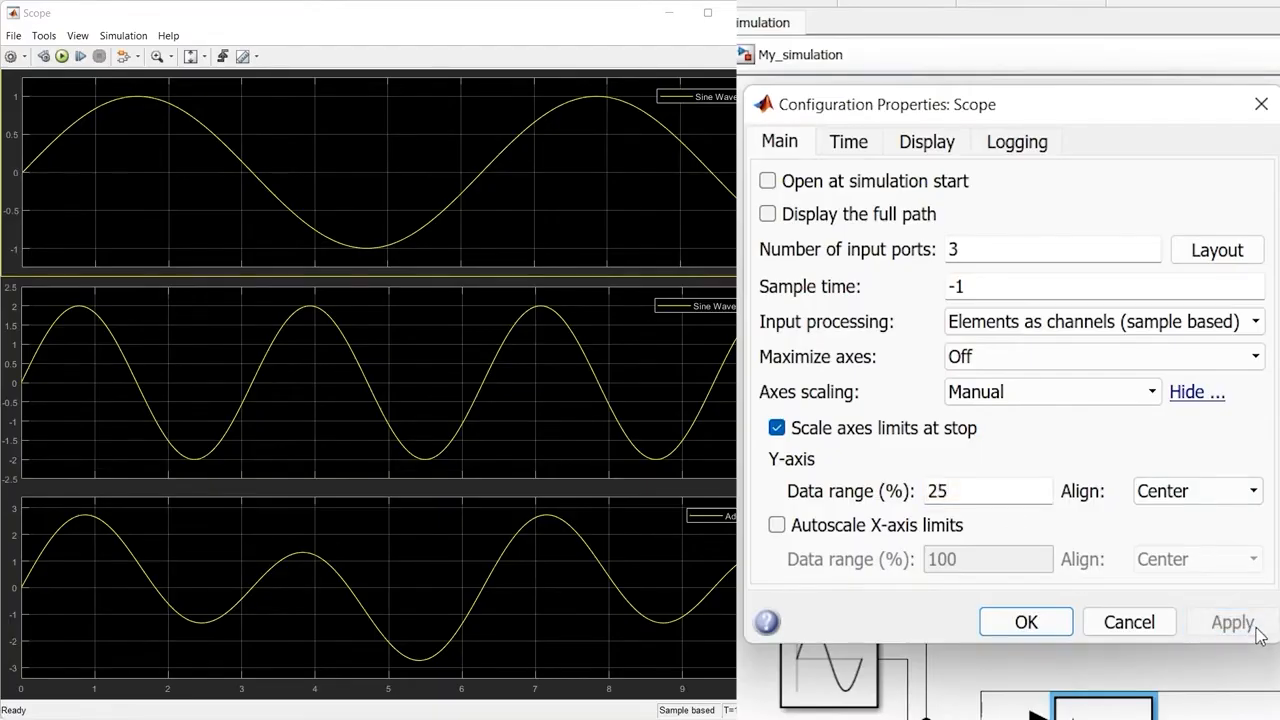
pyautogui.click(61, 56)
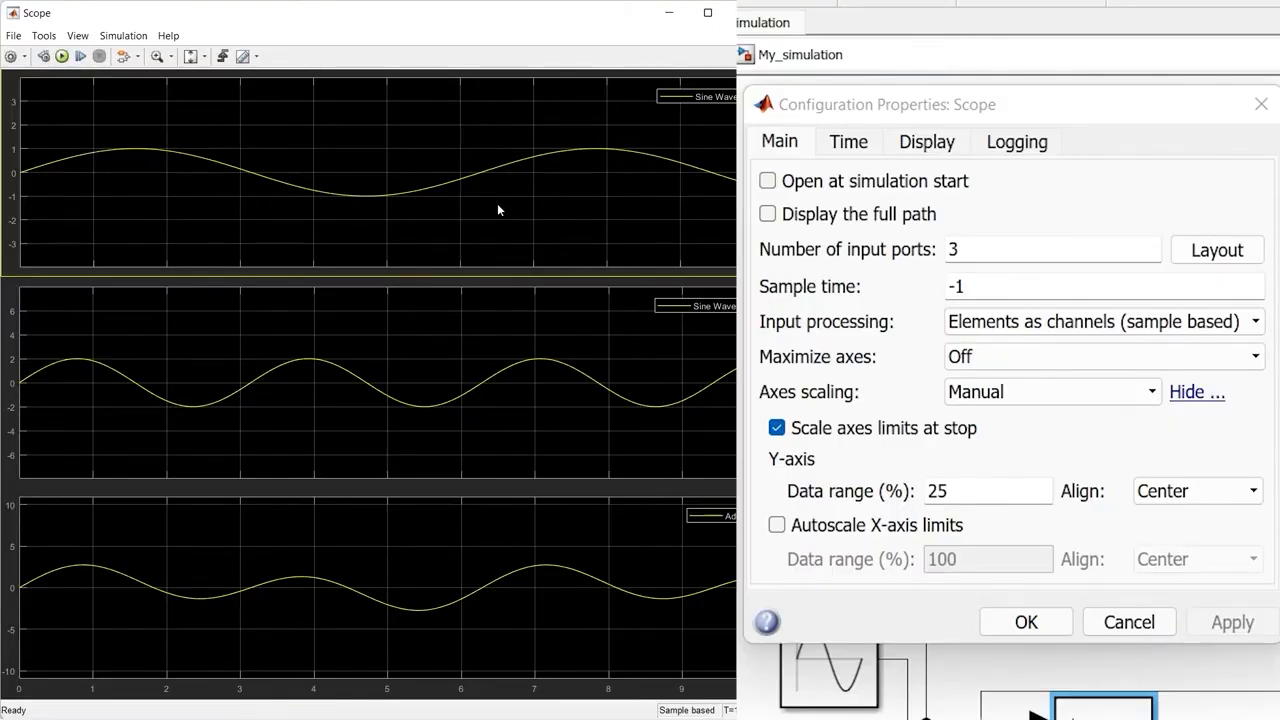
# Step: Set the Y-axis data range to 50% and rerun the simulation
pyautogui.doubleClick(985, 492)
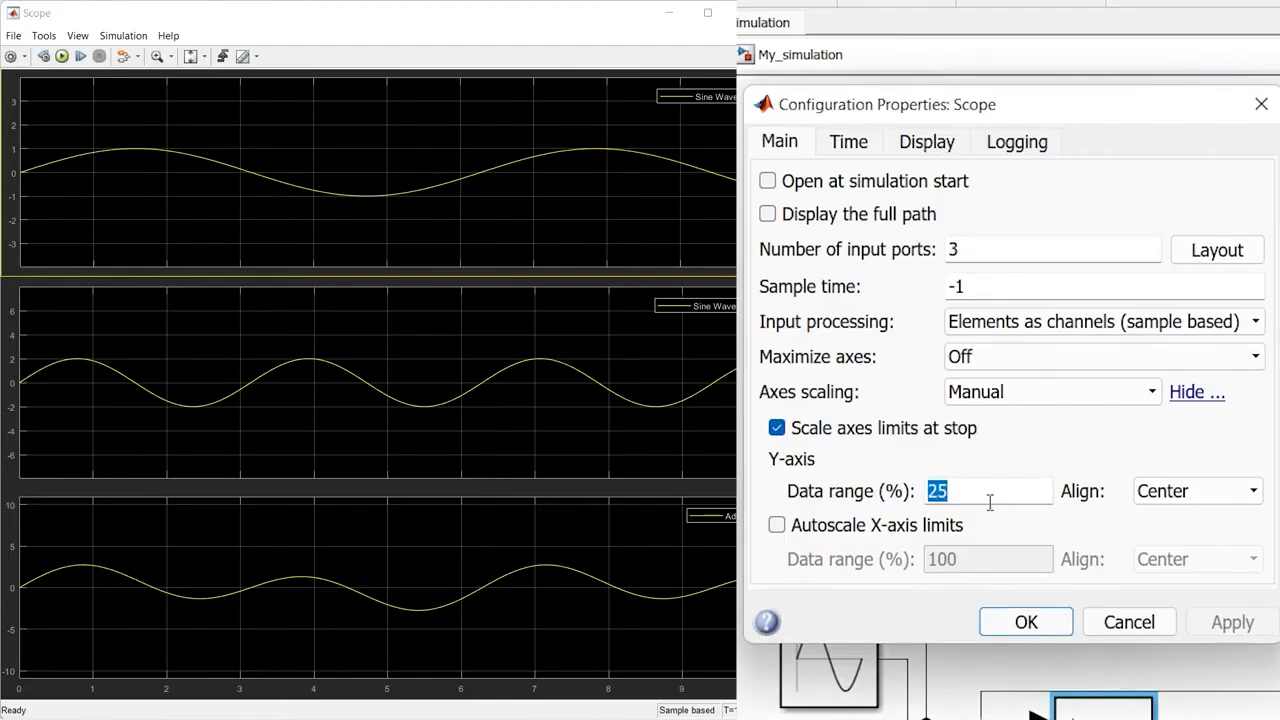
pyautogui.write('50')
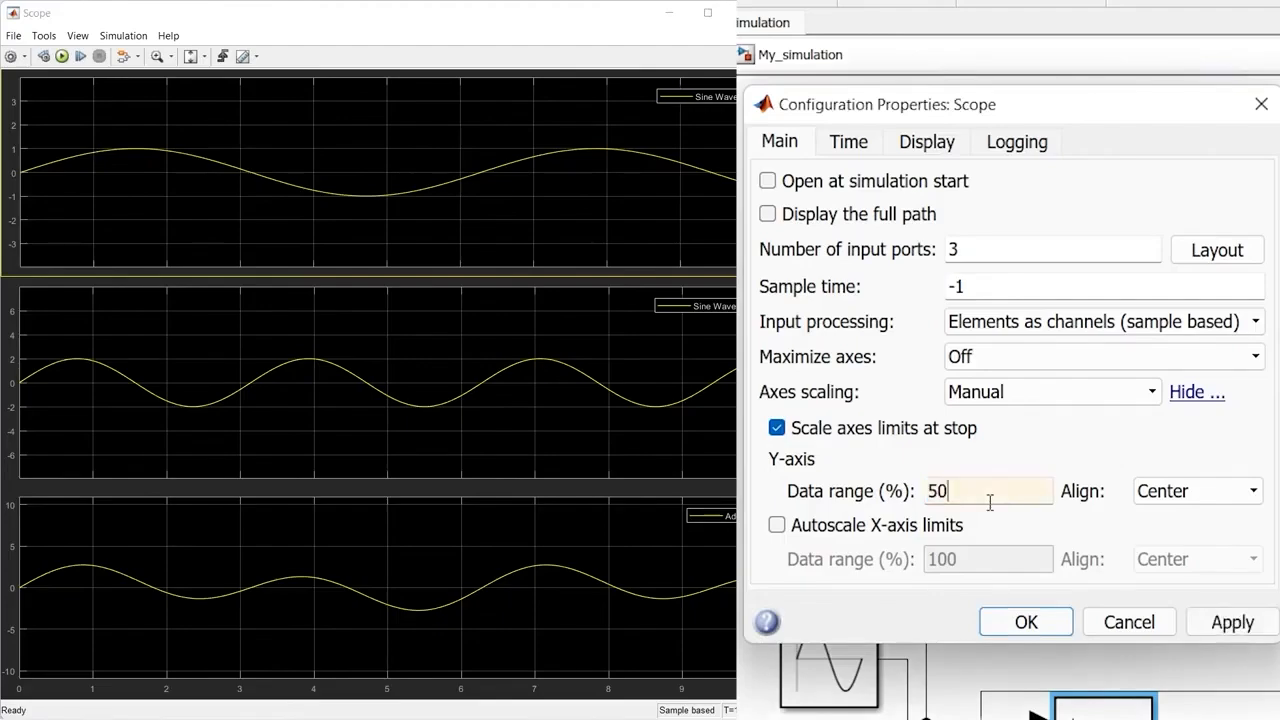
pyautogui.click(1060, 628)
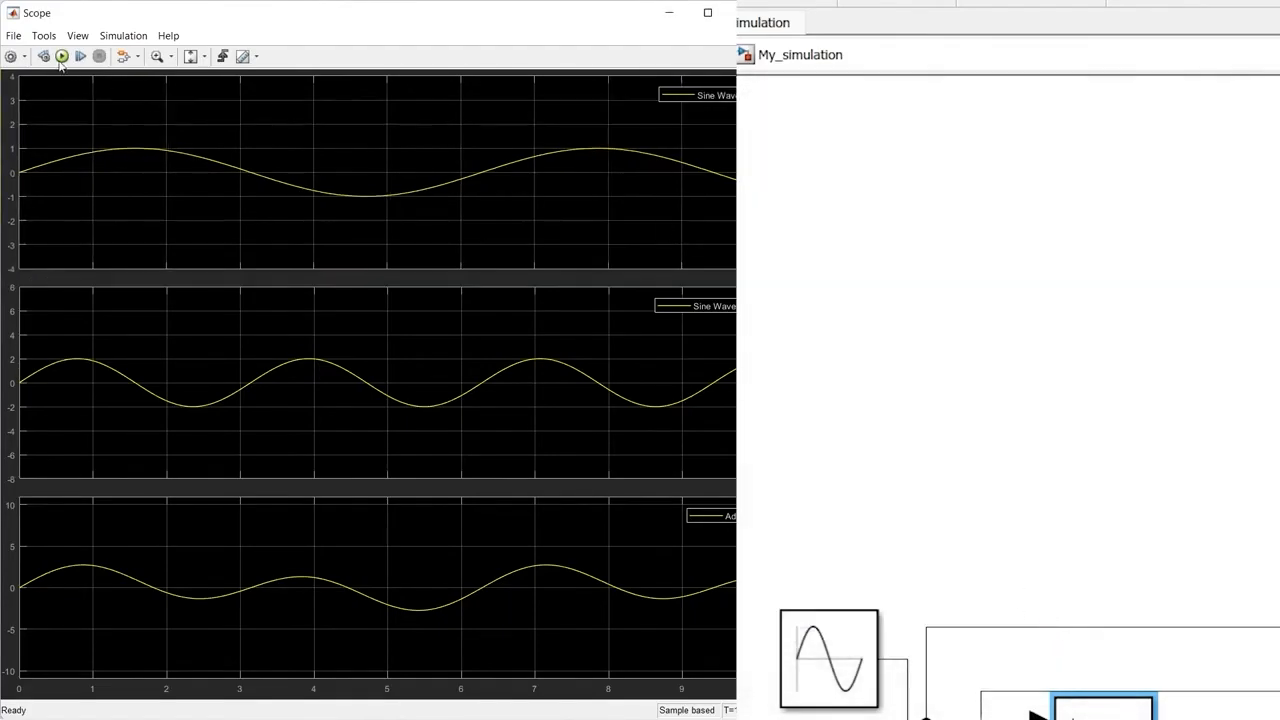
pyautogui.click(61, 57)
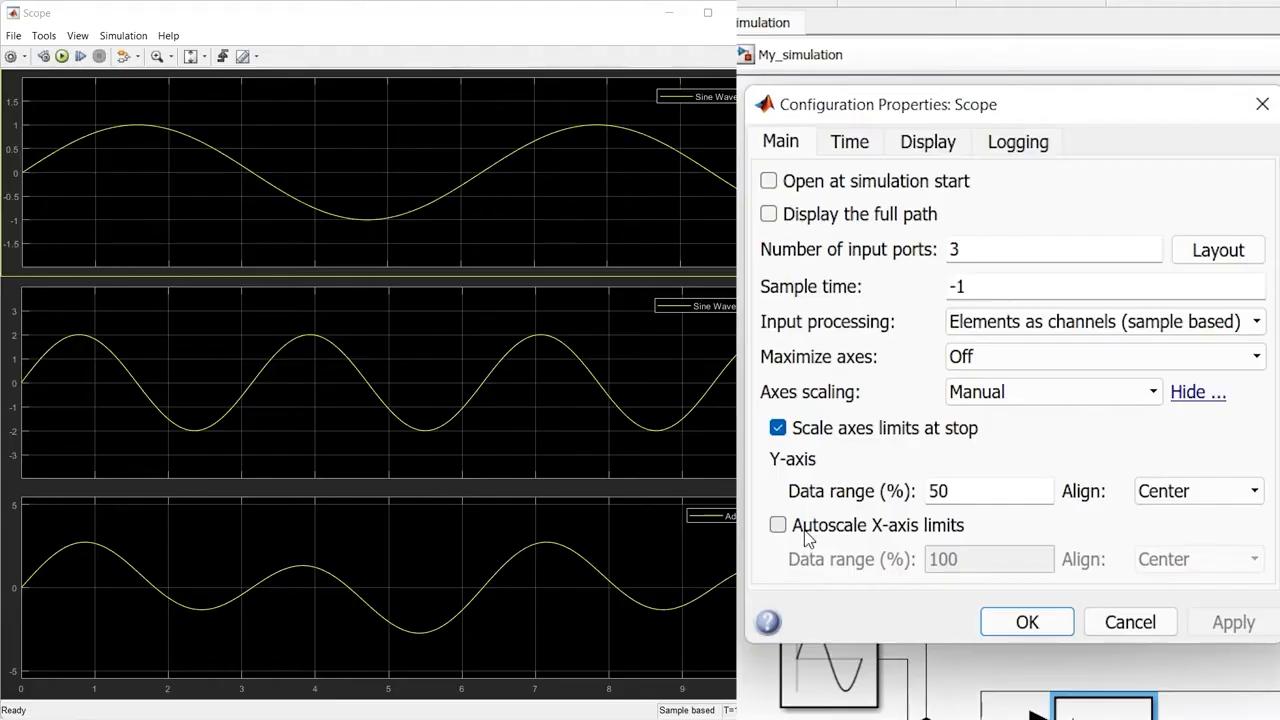
# Step: Enable autoscaling of the X-axis limits with a data range of 50%, and rerun the simulation
pyautogui.click(806, 530)
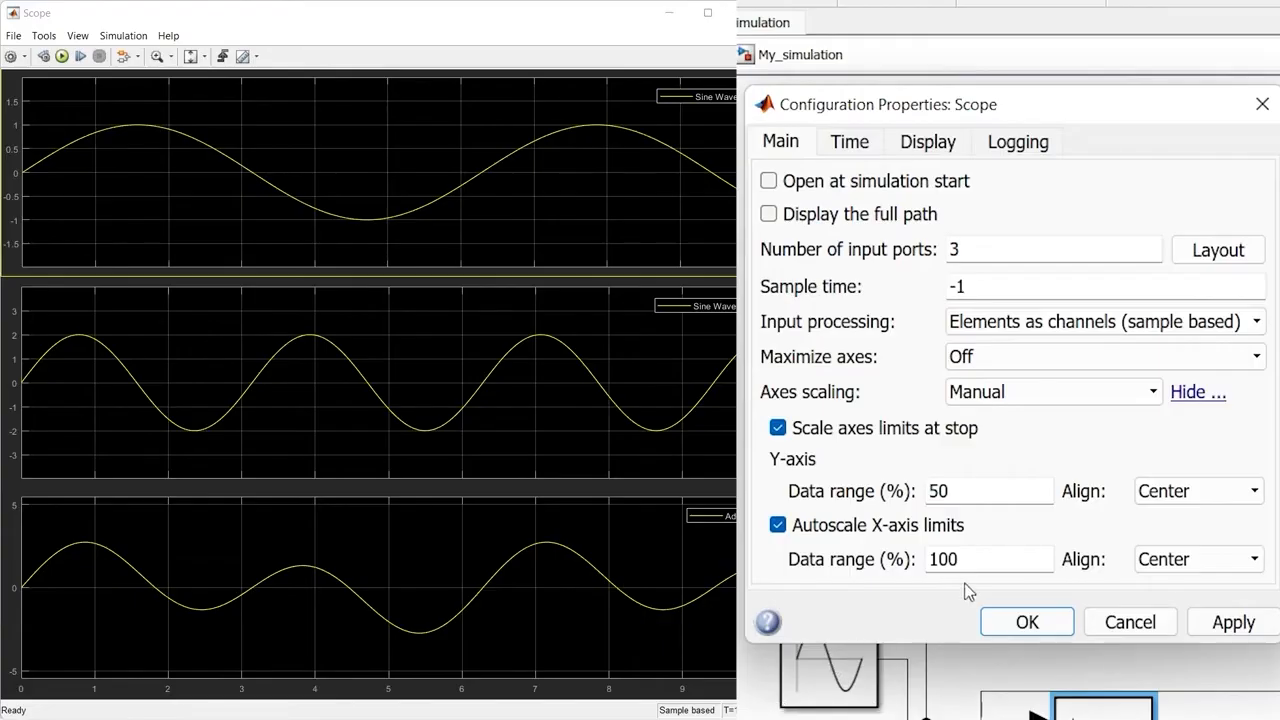
pyautogui.doubleClick(976, 558)
pyautogui.write('50')
pyautogui.click(1228, 624)
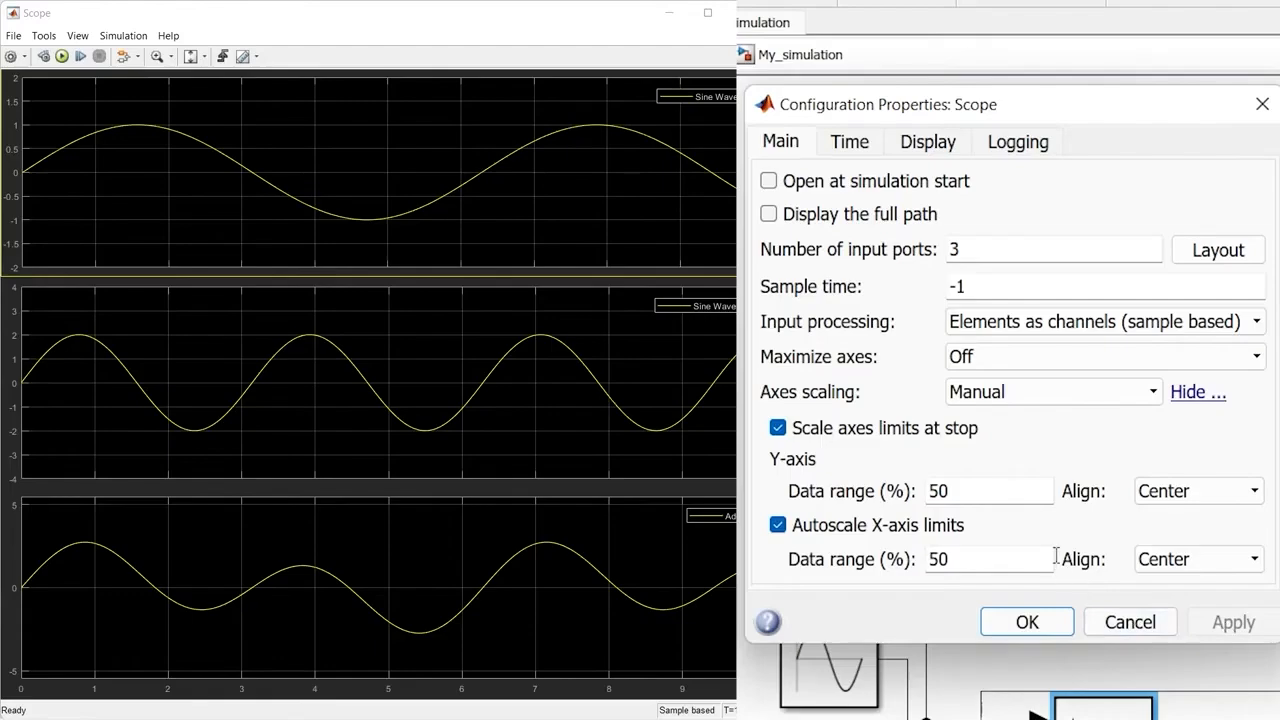
pyautogui.click(62, 57)
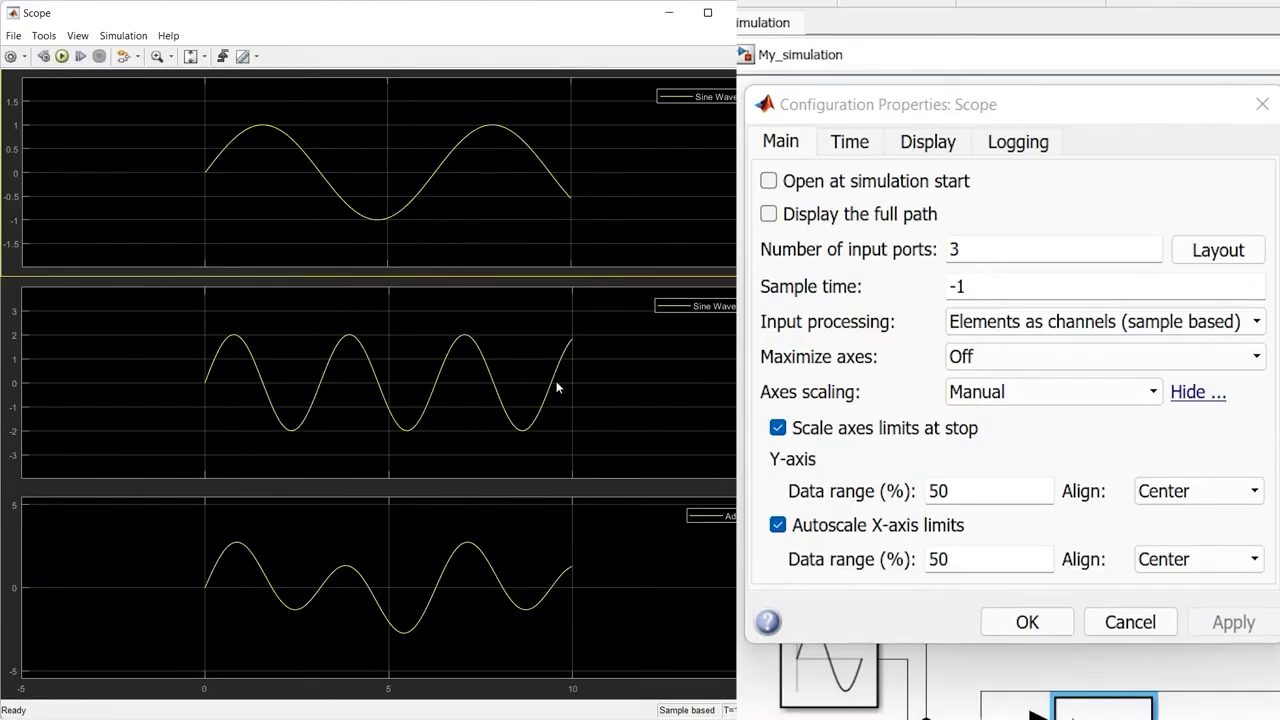
# Step: Set the X-axis data range to 100% and rerun the simulation
pyautogui.click(917, 577)
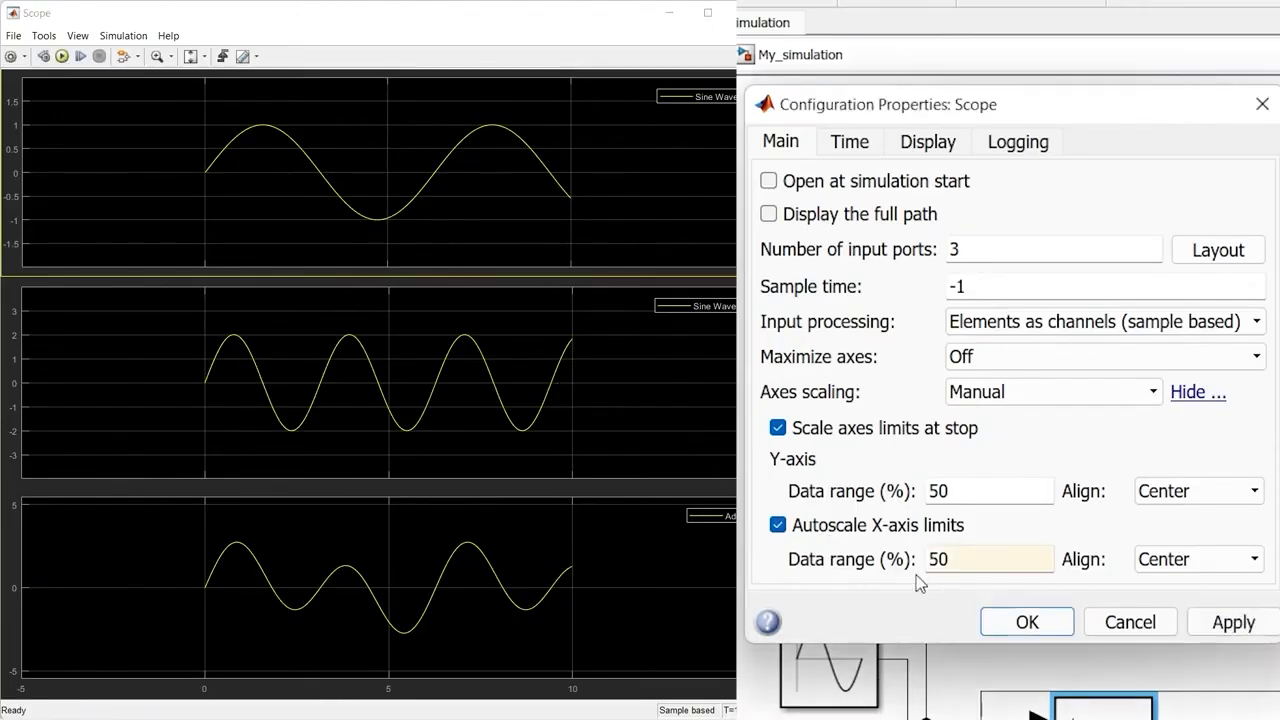
pyautogui.doubleClick(973, 563)
pyautogui.write('100')
pyautogui.click(1230, 620)
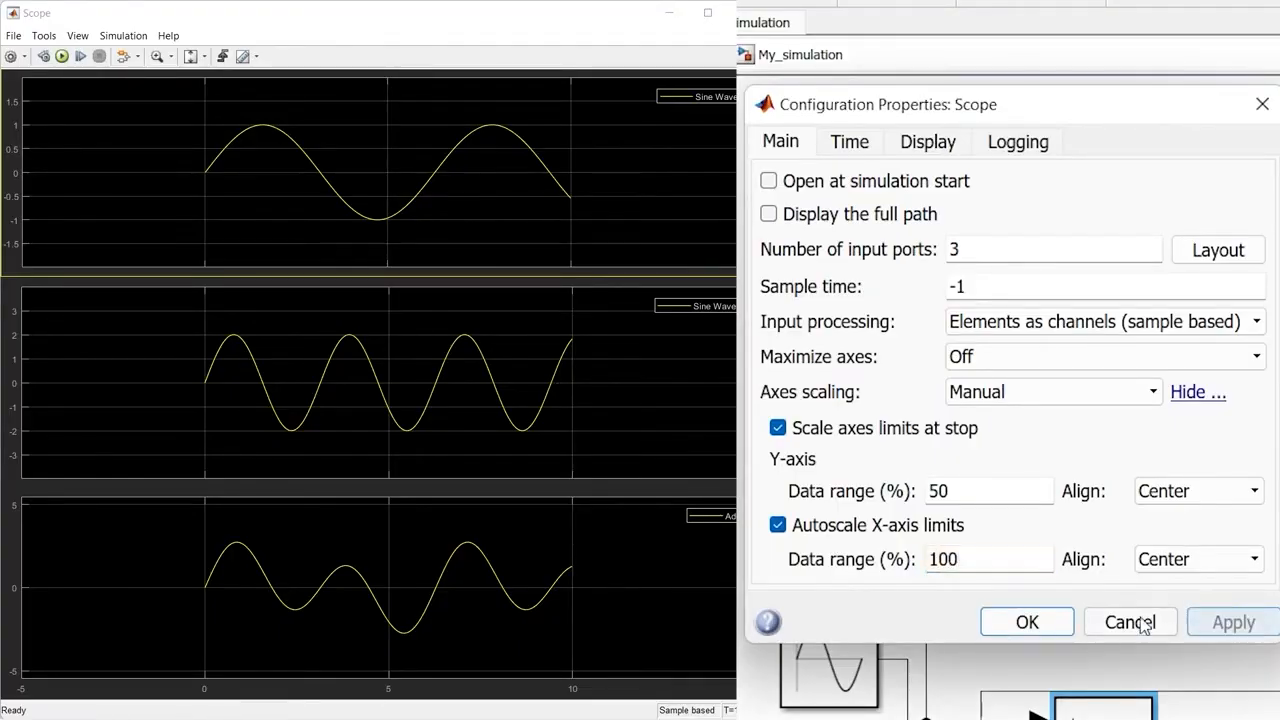
pyautogui.click(62, 57)
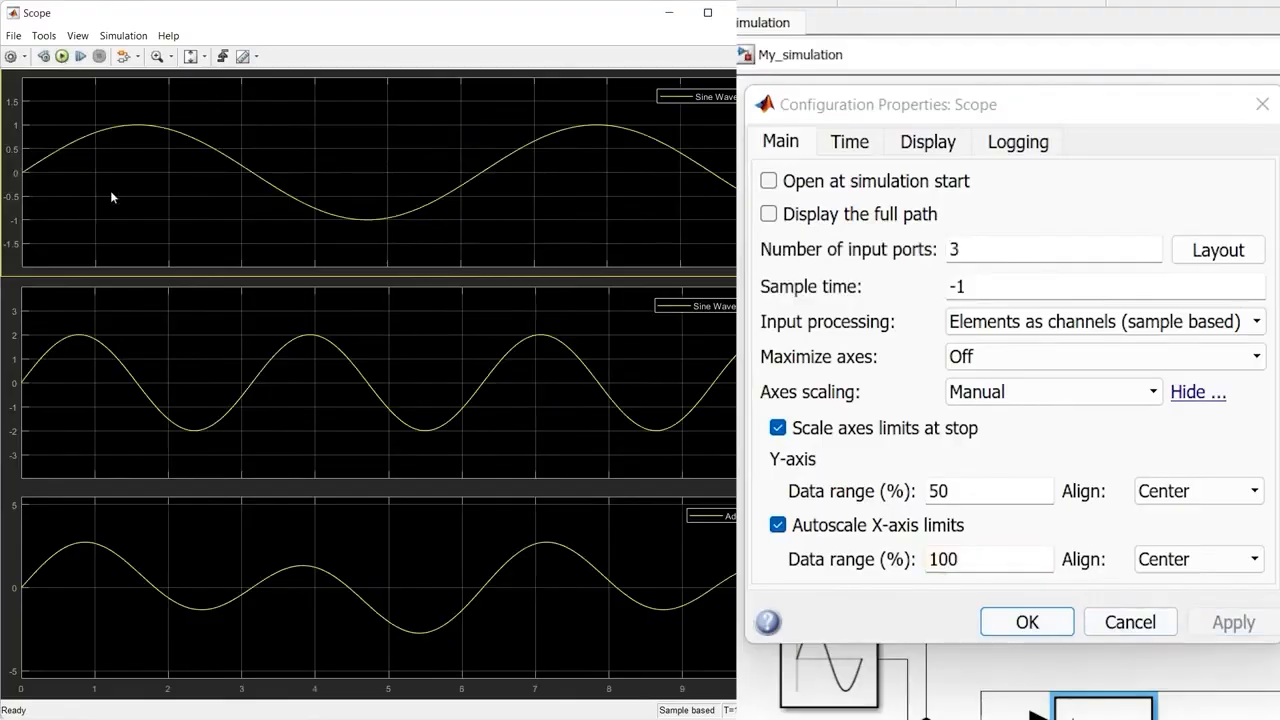